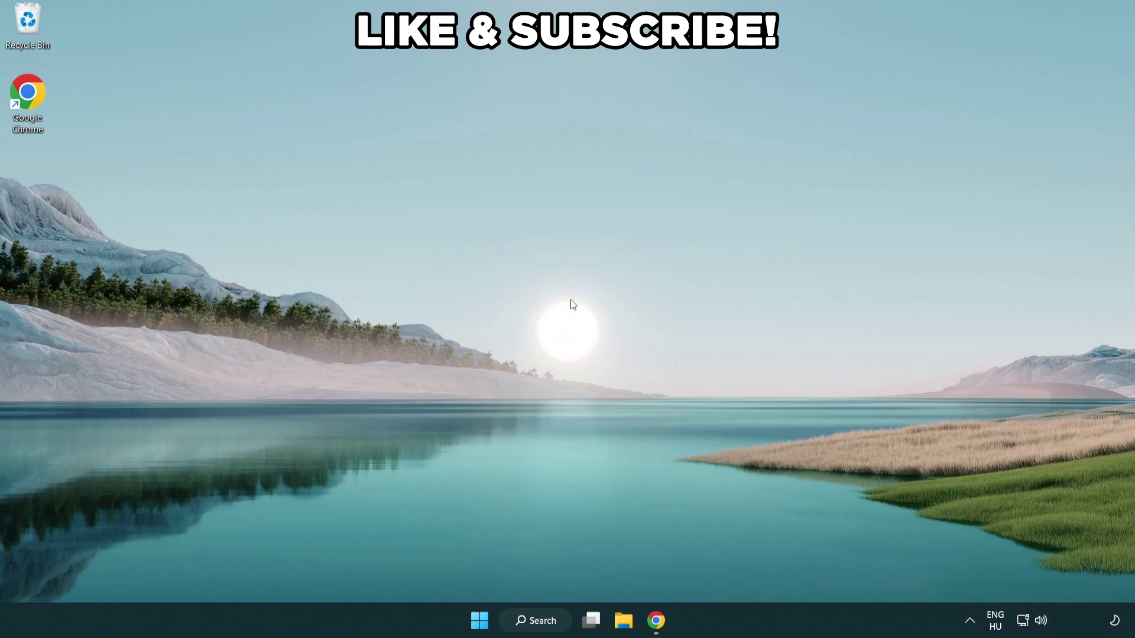
Search Windows for 'edit power plan'
left_click(552, 620)
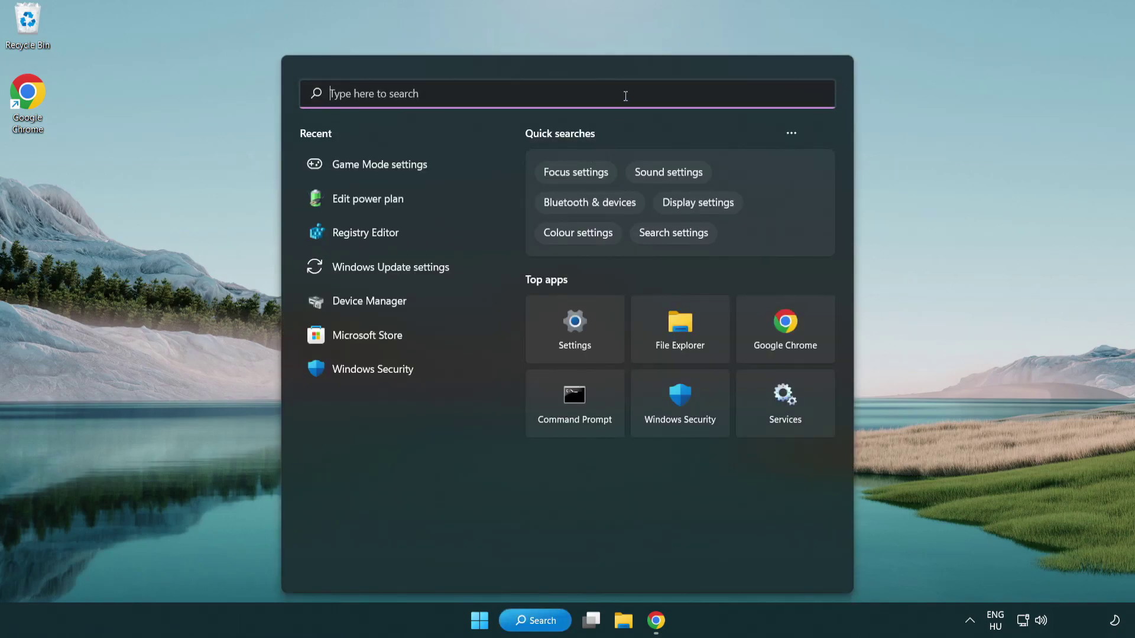
type("edit power ")
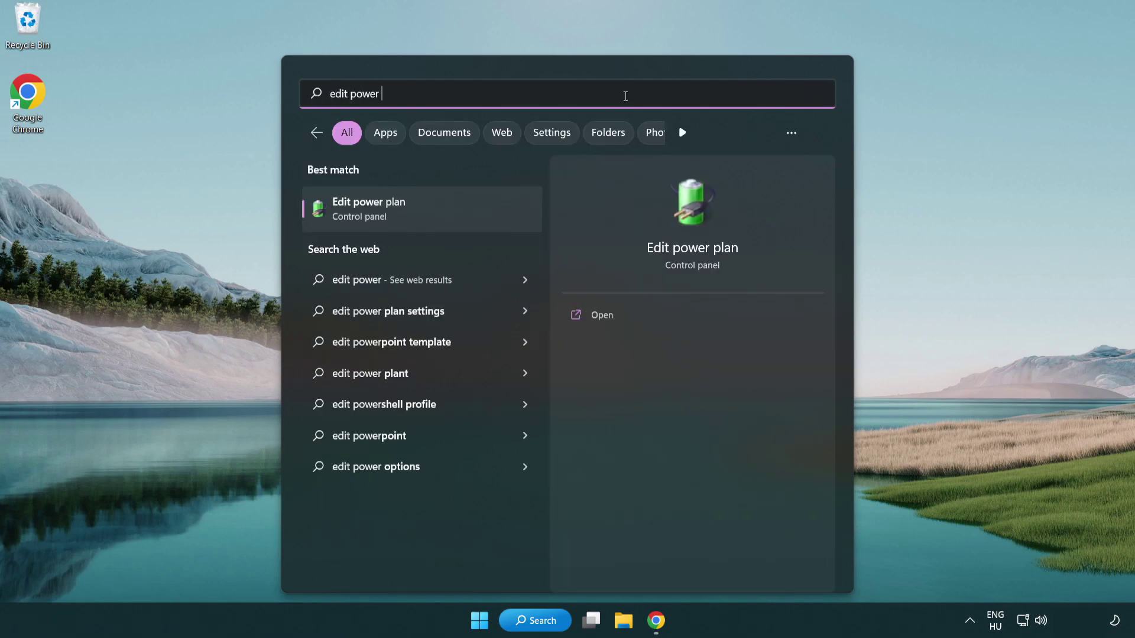
type("plan")
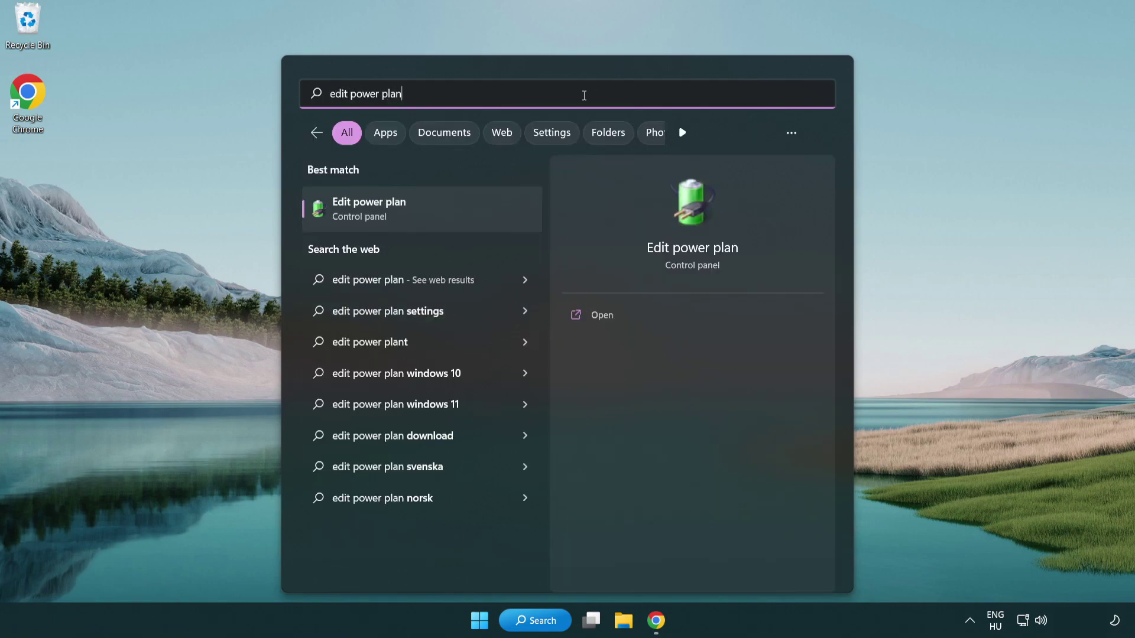
Make High performance the active power plan in Power Options, then close the window
left_click(425, 210)
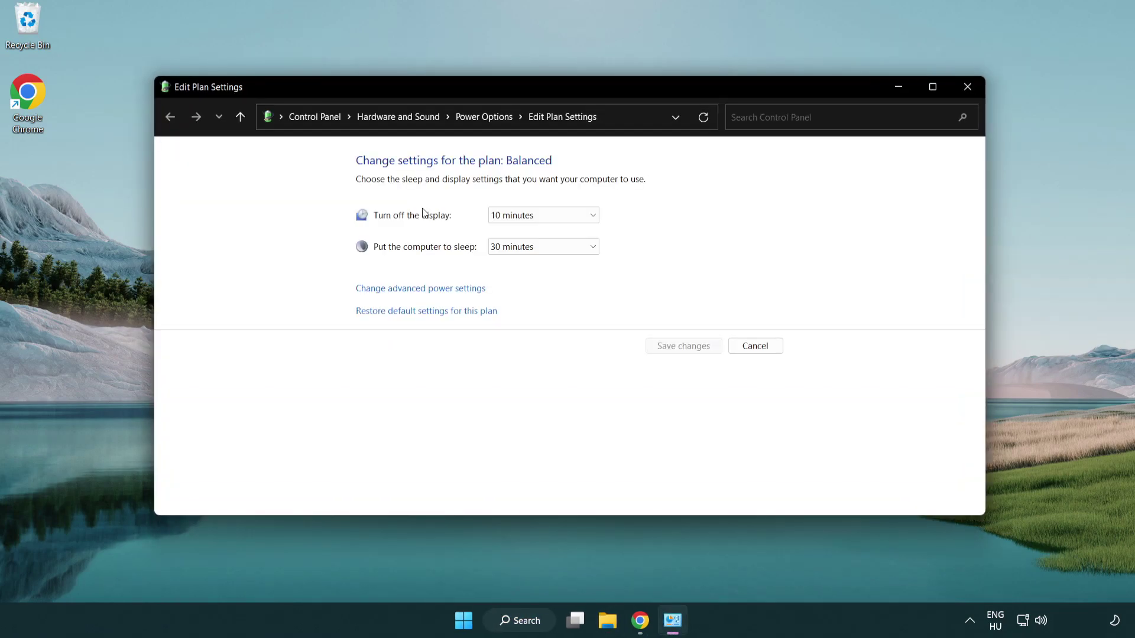
left_click(494, 118)
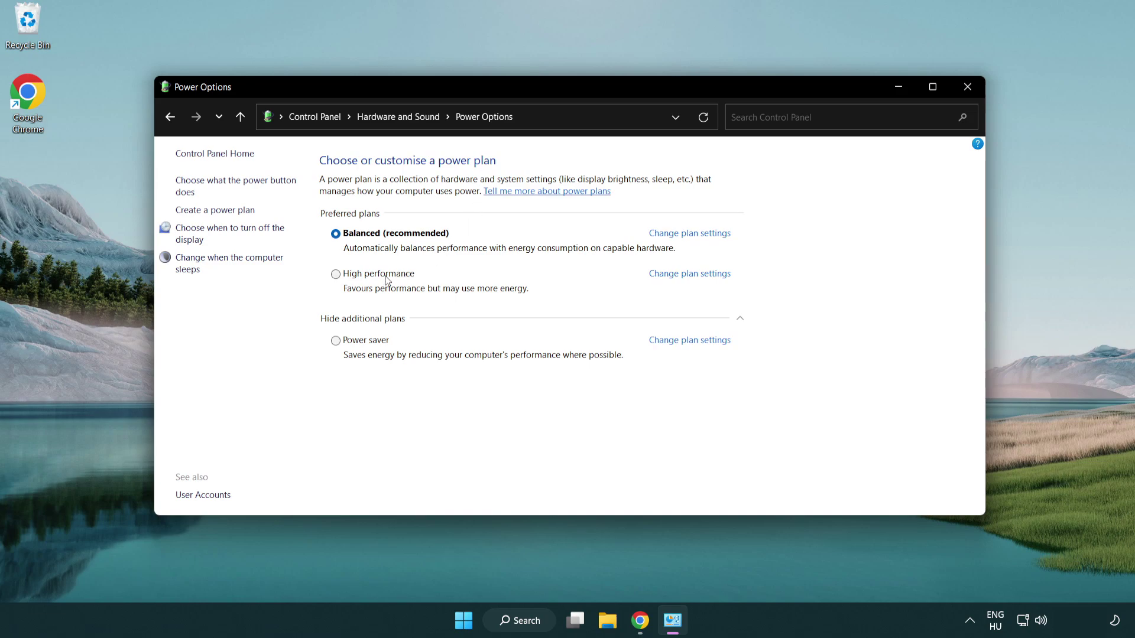
left_click(336, 276)
left_click(967, 87)
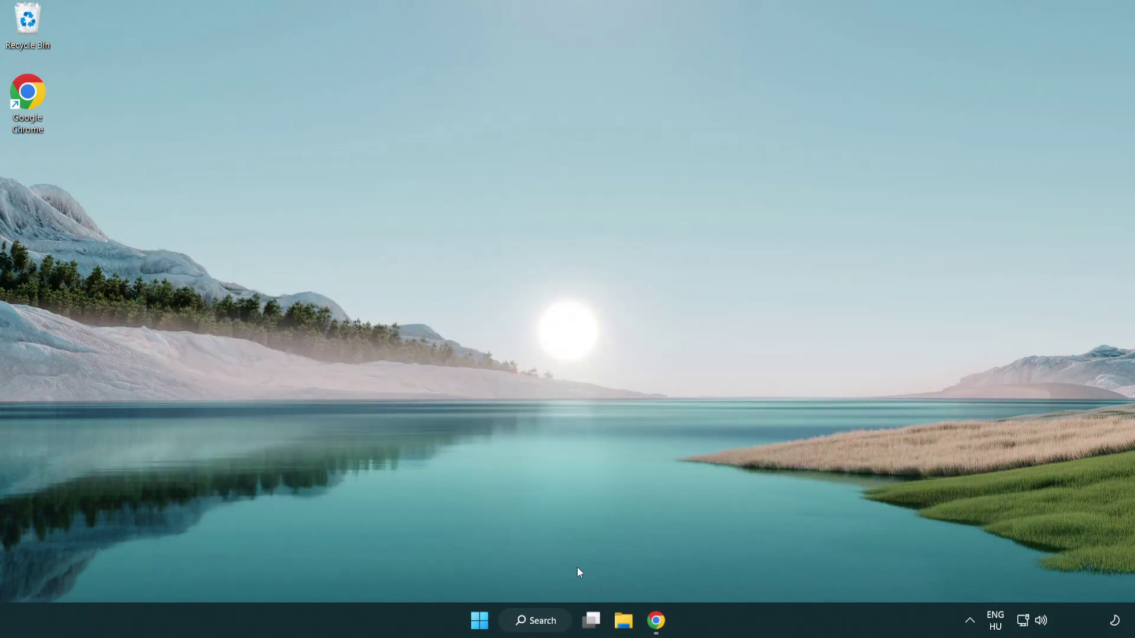
Launch Device Manager from search and centre its window on screen
left_click(549, 620)
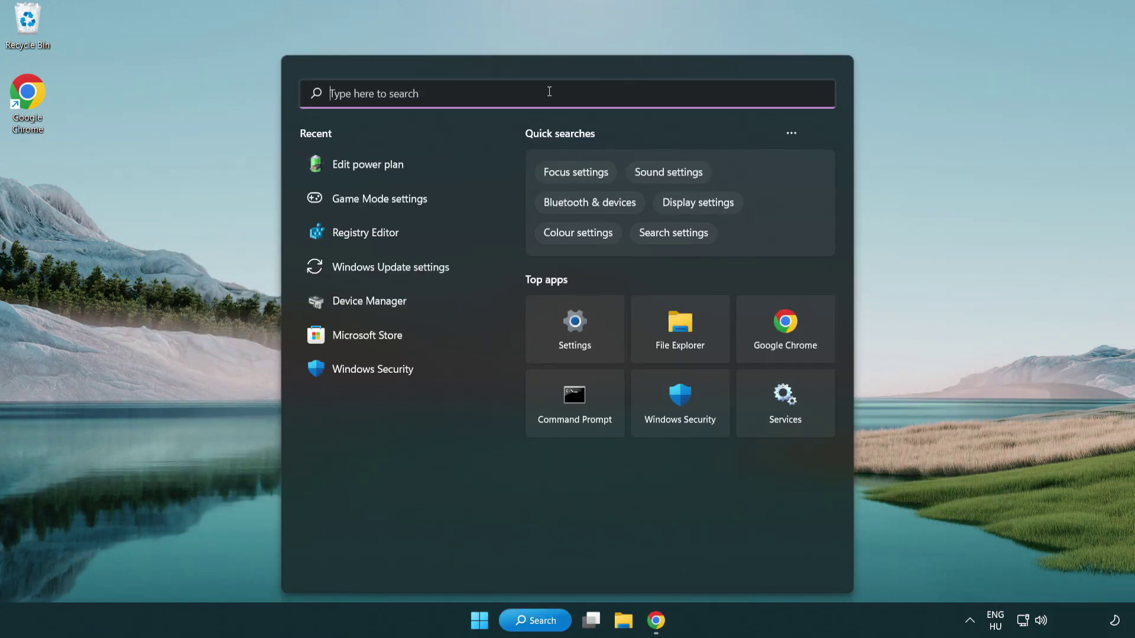
type("device manager")
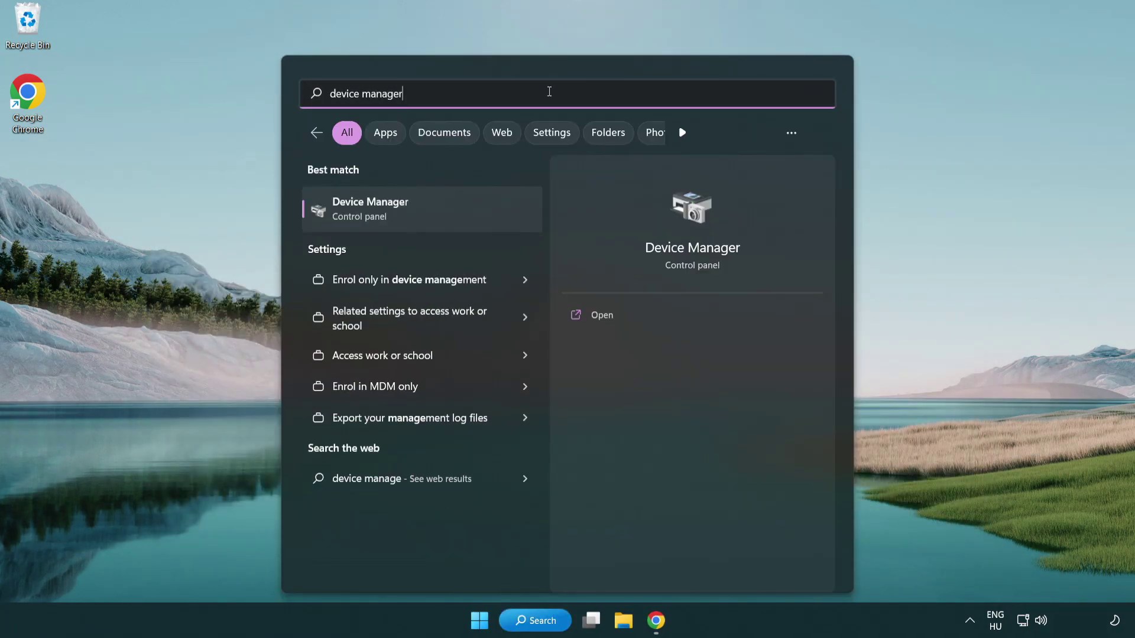
left_click(434, 212)
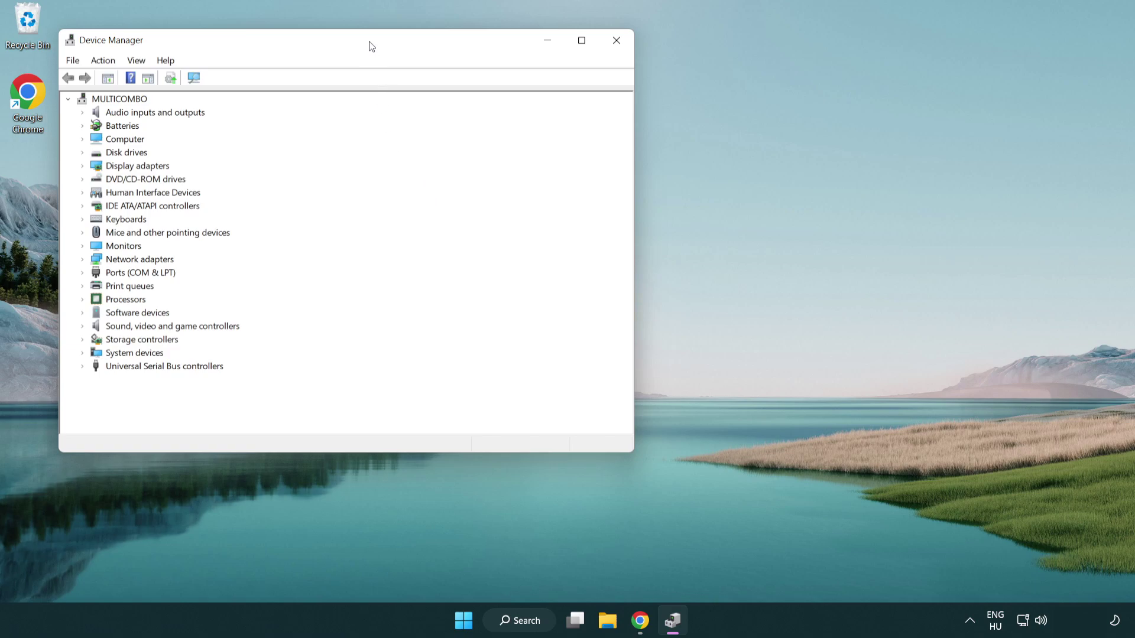
left_click_drag(372, 46, 583, 105)
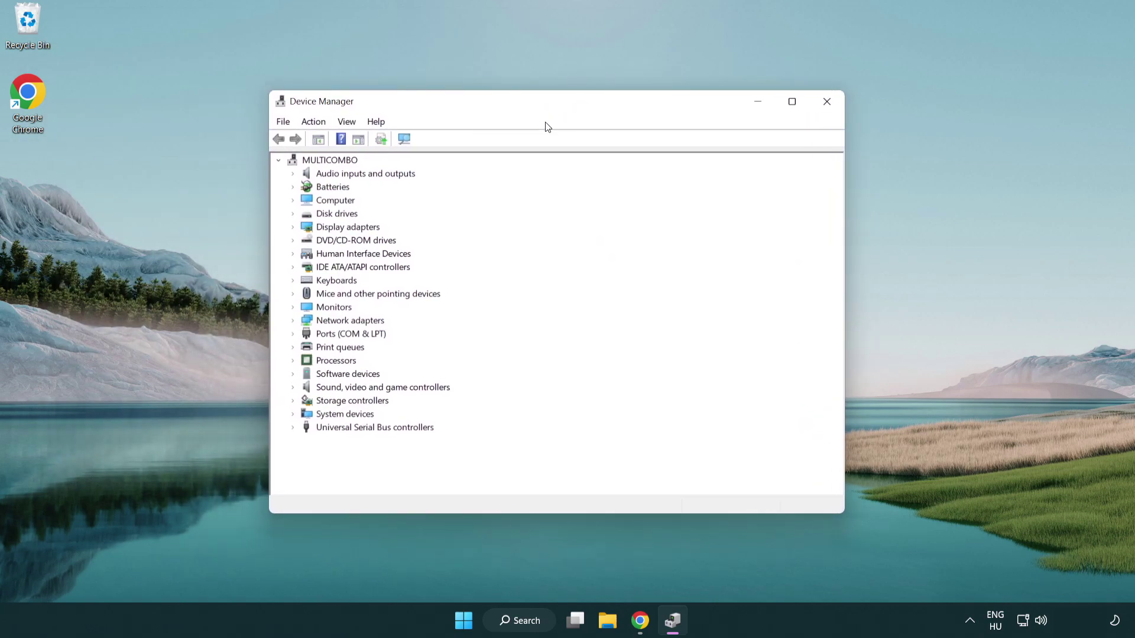
Expand Display adapters and bring up the actions for the VMware SVGA 3D adapter
left_click(308, 227)
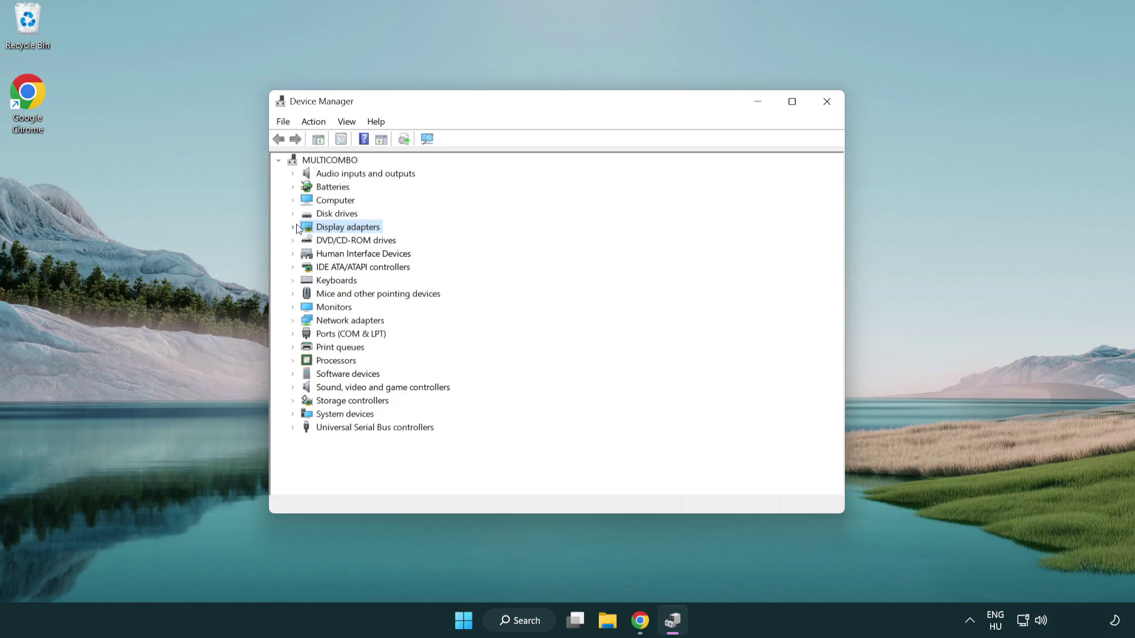
left_click(293, 227)
left_click(321, 240)
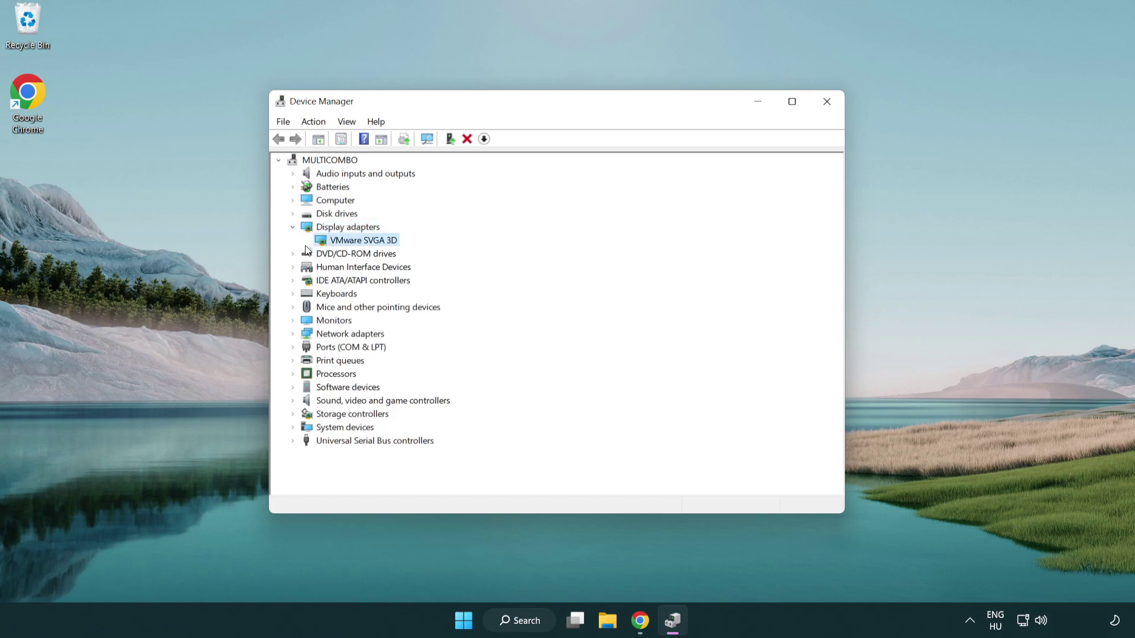
right_click(356, 242)
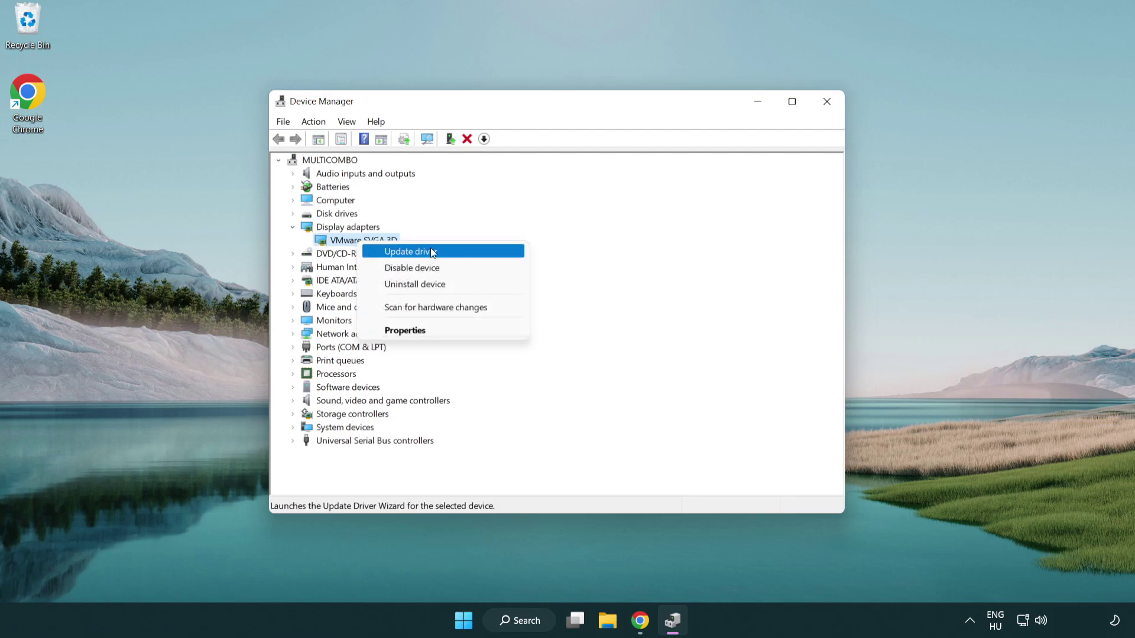
Search automatically for VMware SVGA 3D drivers, confirm the best are installed, and close Device Manager
left_click(453, 253)
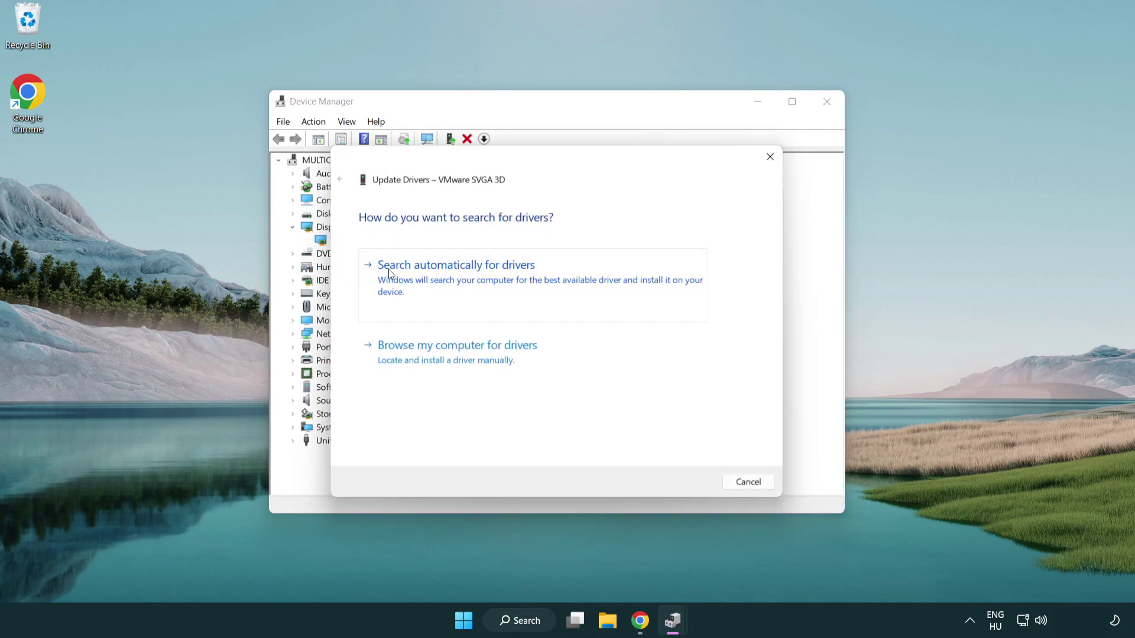
left_click(465, 275)
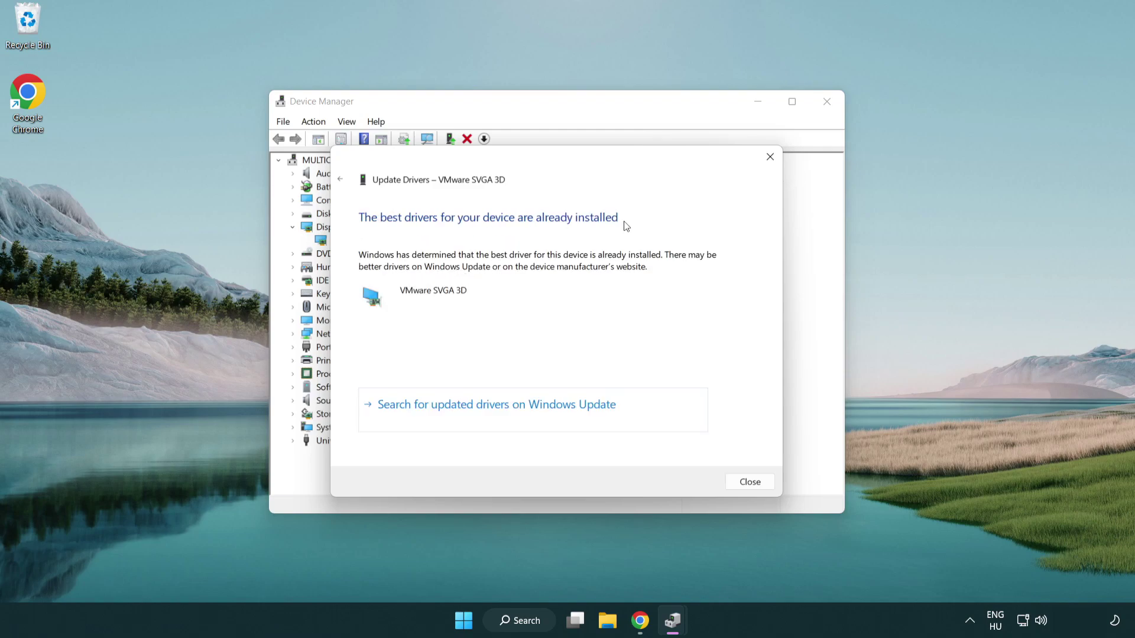
left_click(746, 483)
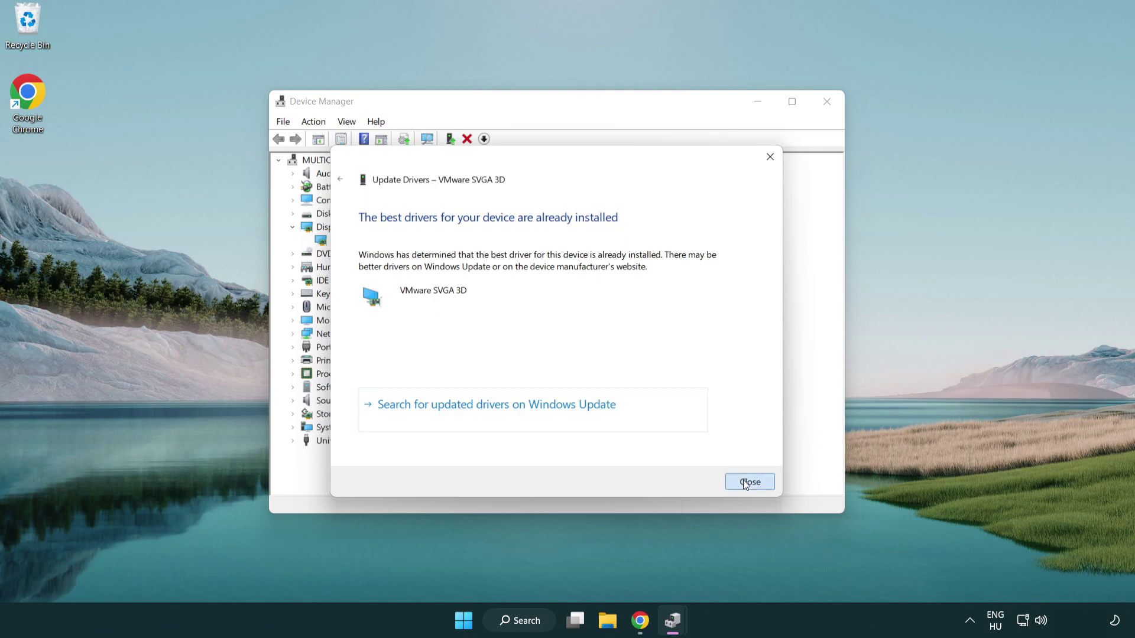
left_click(825, 104)
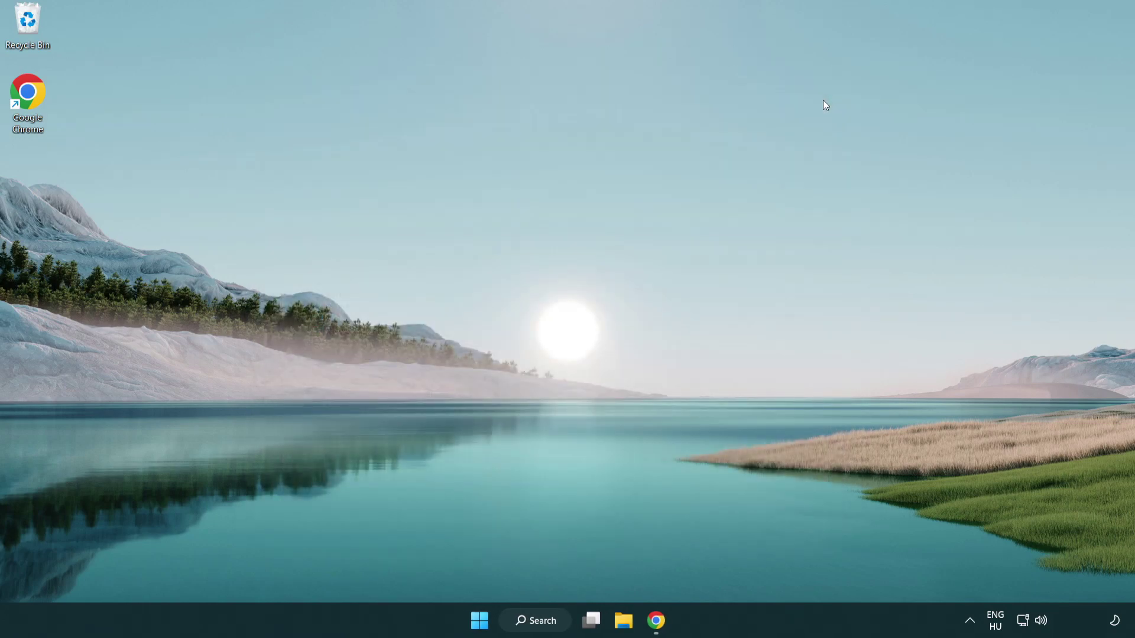
Open Game Mode settings via search, then review the Xbox Game Bar page under Gaming
left_click(543, 625)
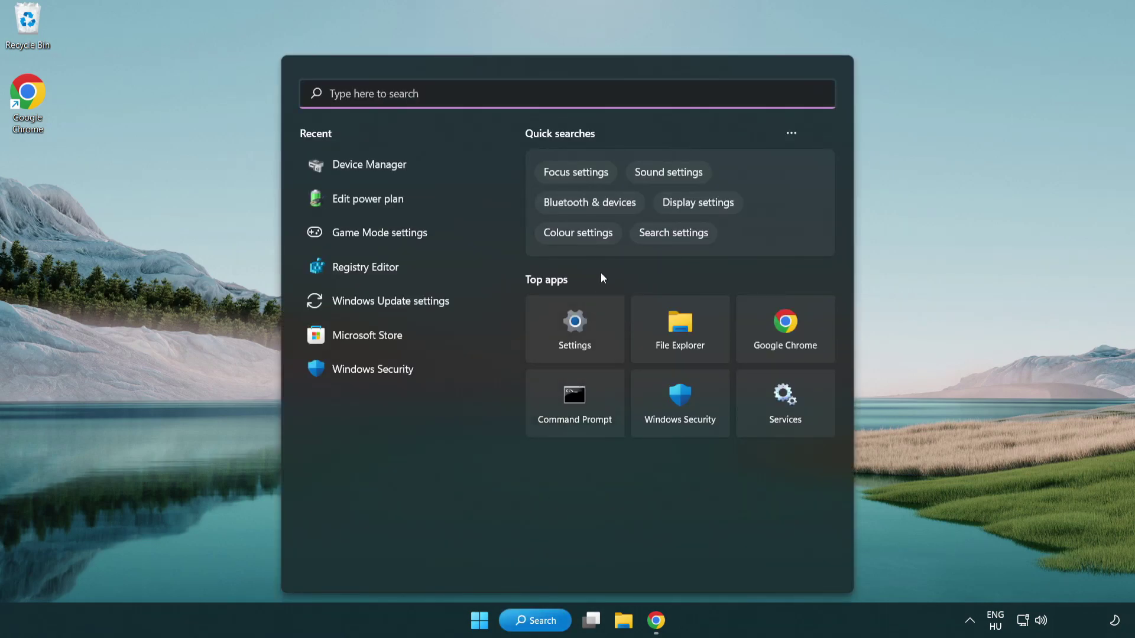
type("game m")
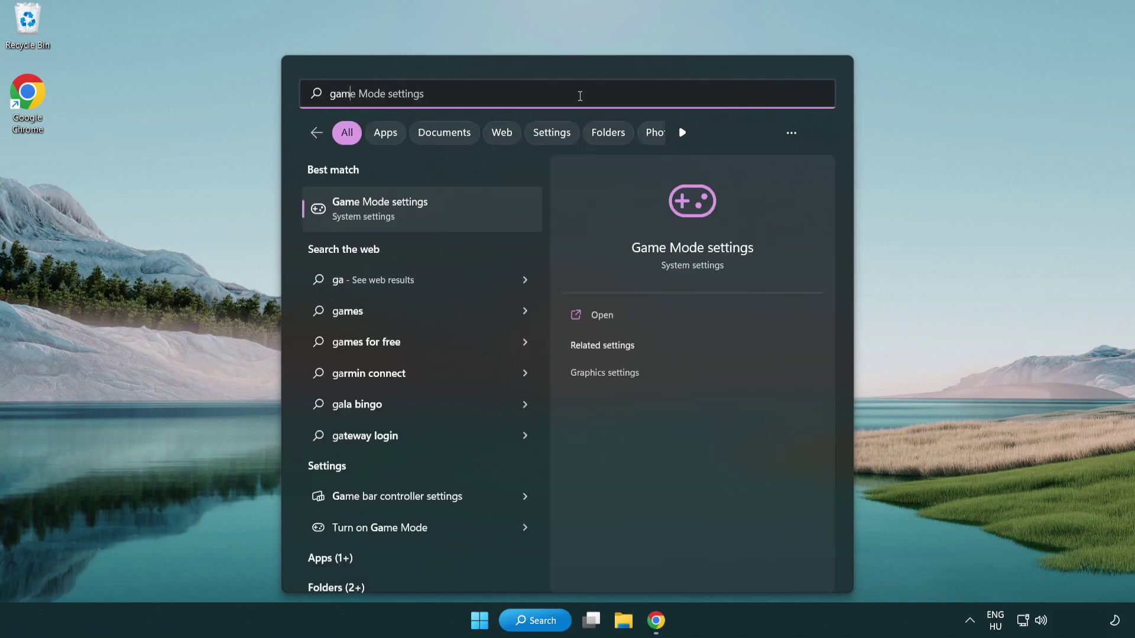
key("BackSpace")
key("BackSpace")
type("mode")
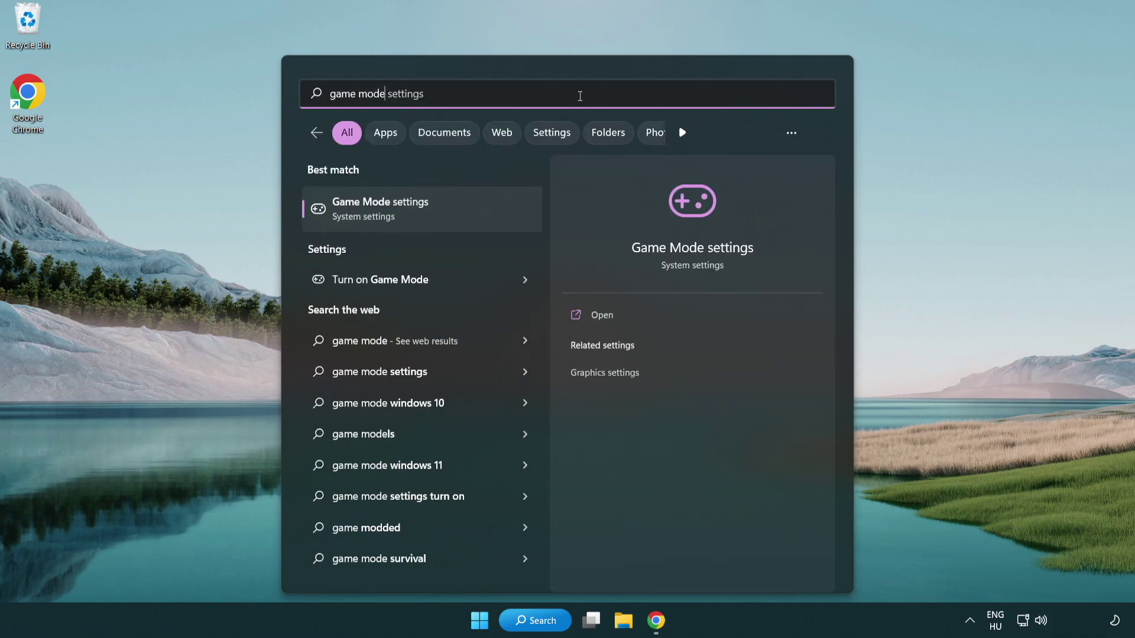
left_click(426, 213)
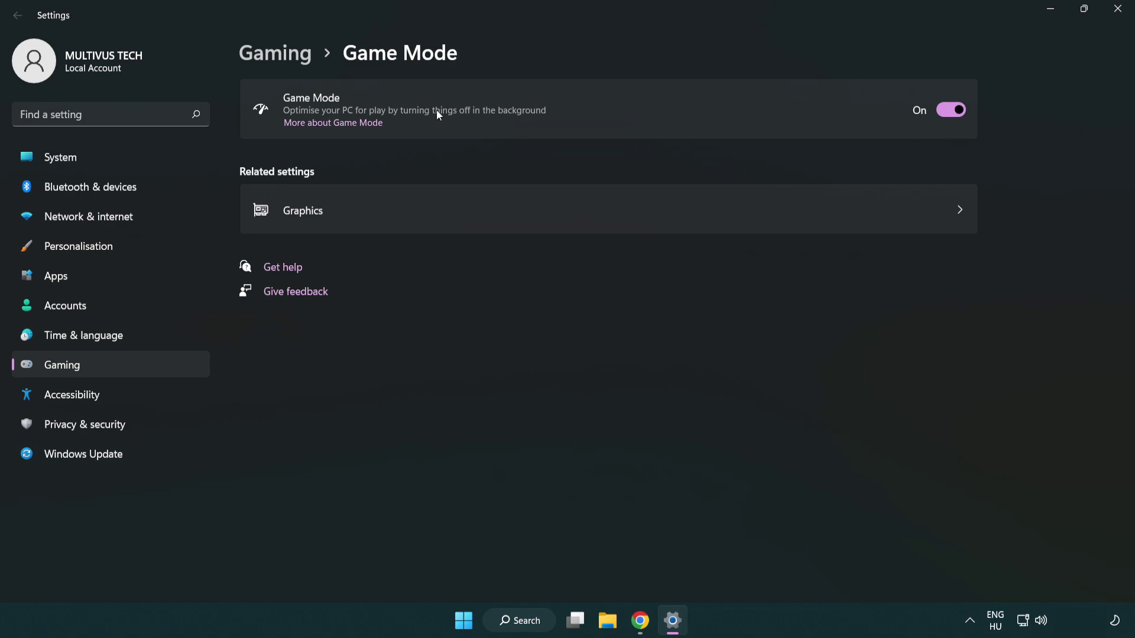
left_click(294, 62)
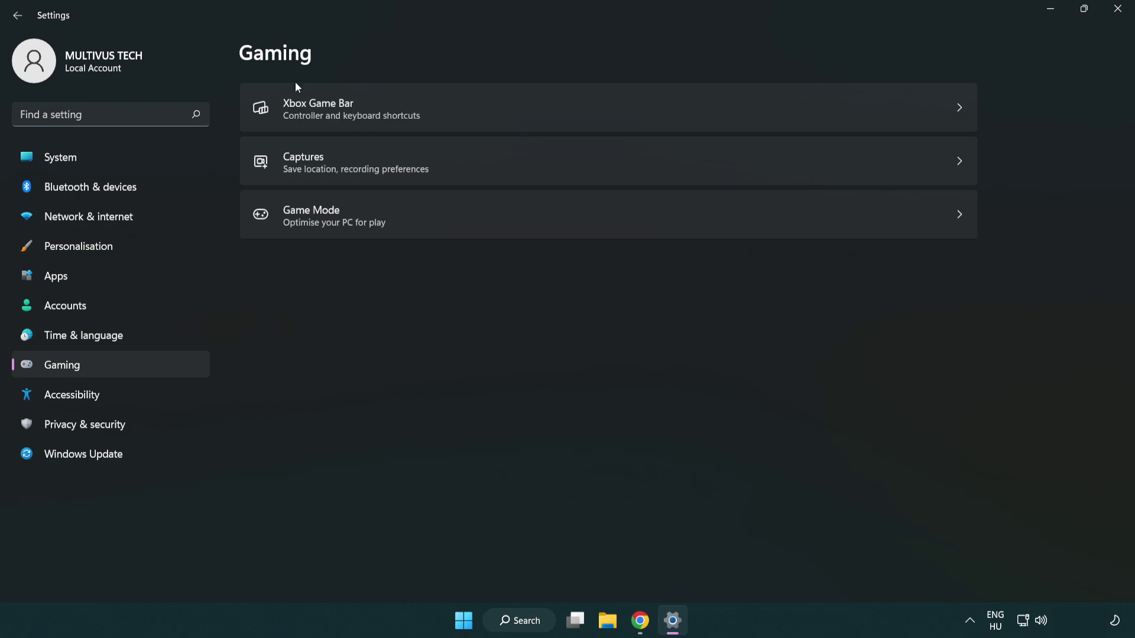
left_click(502, 111)
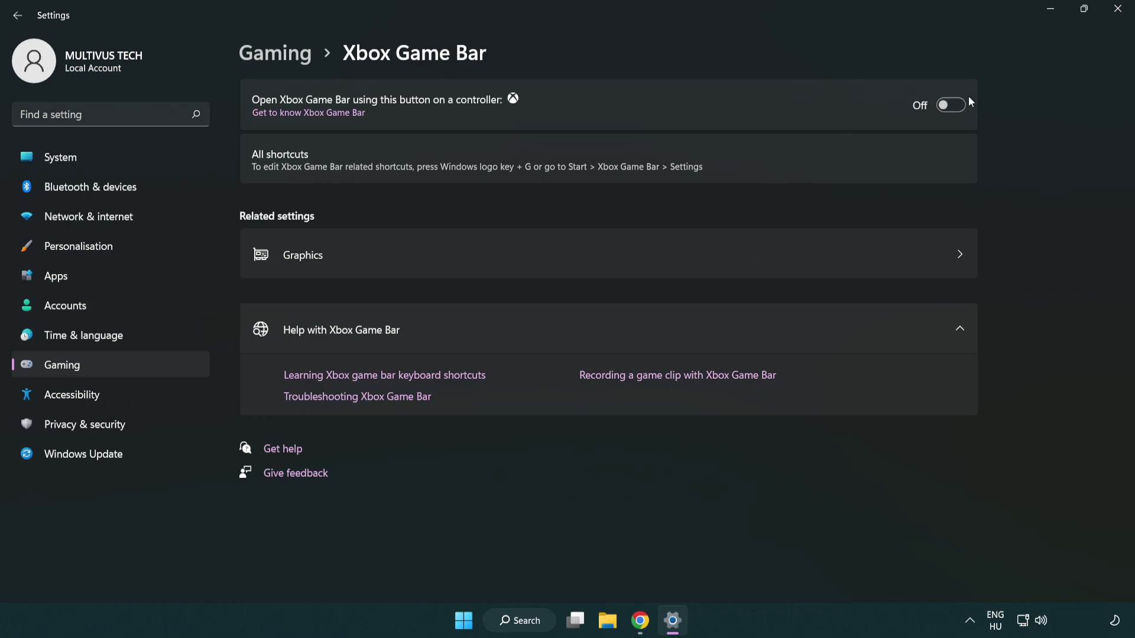
Close Settings and end the Google Chrome (8) process in Task Manager
left_click(1118, 16)
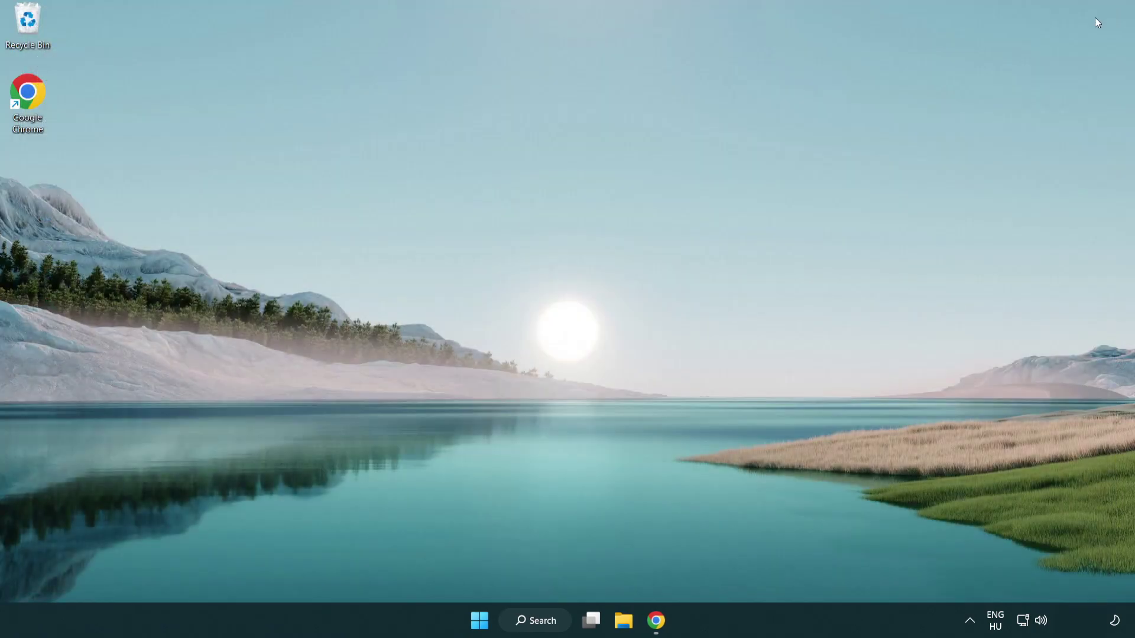
right_click(480, 621)
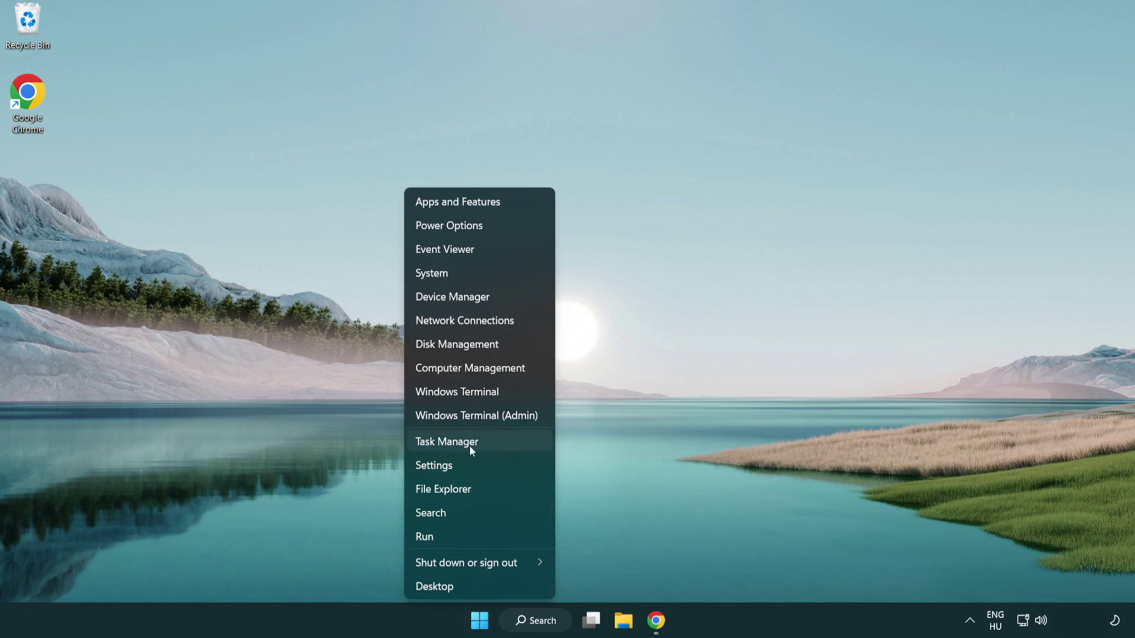
left_click(498, 441)
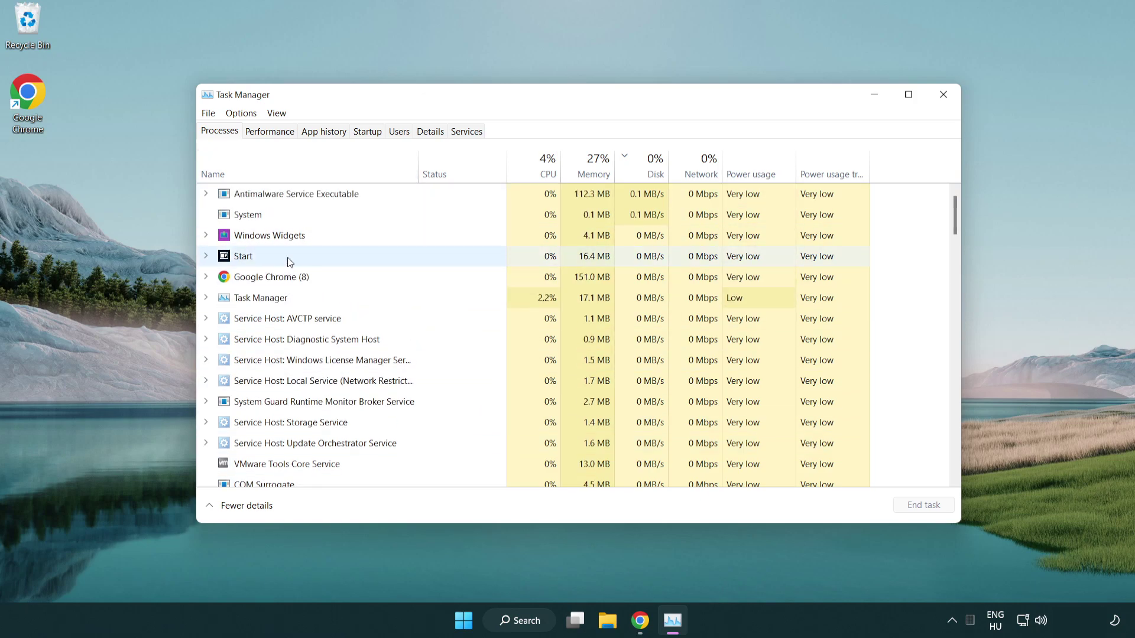
left_click(289, 277)
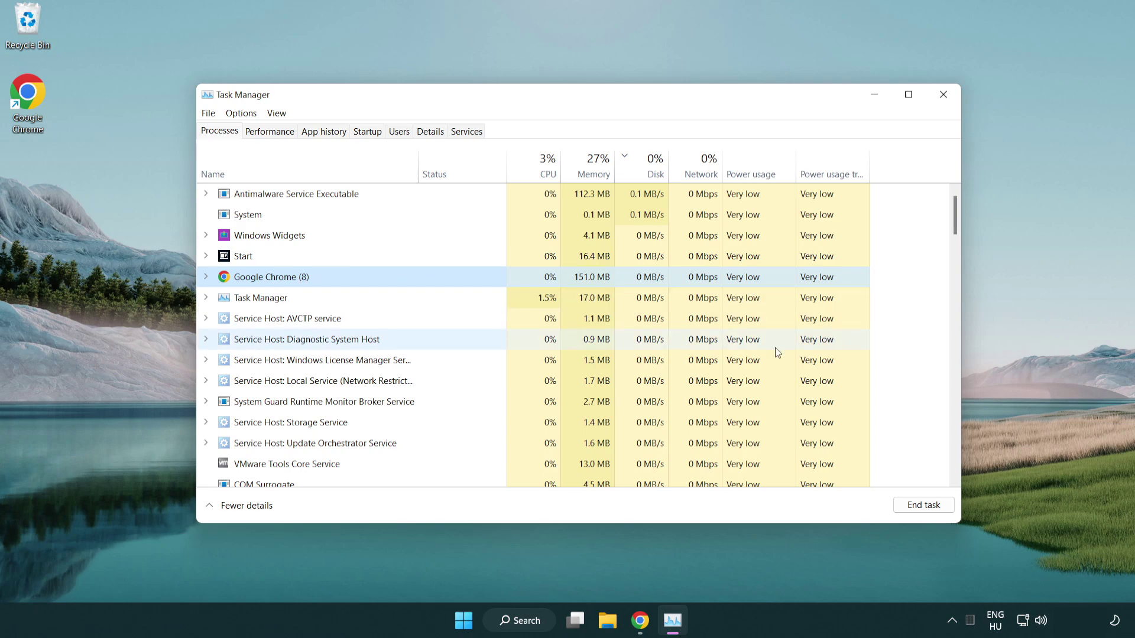
left_click(930, 507)
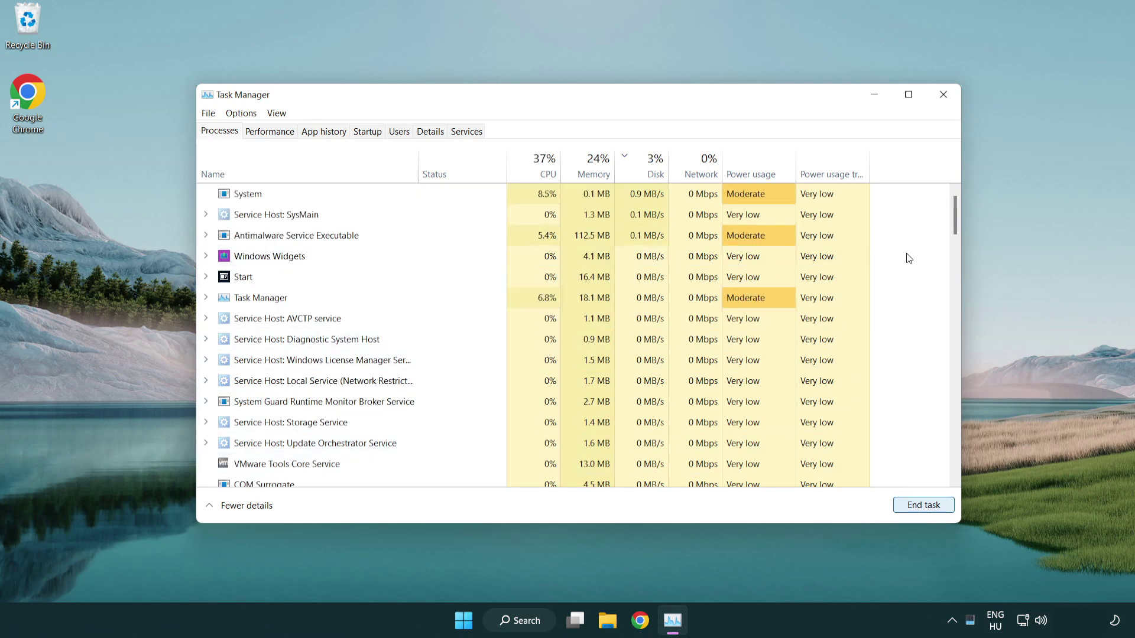
left_click_drag(958, 229, 950, 203)
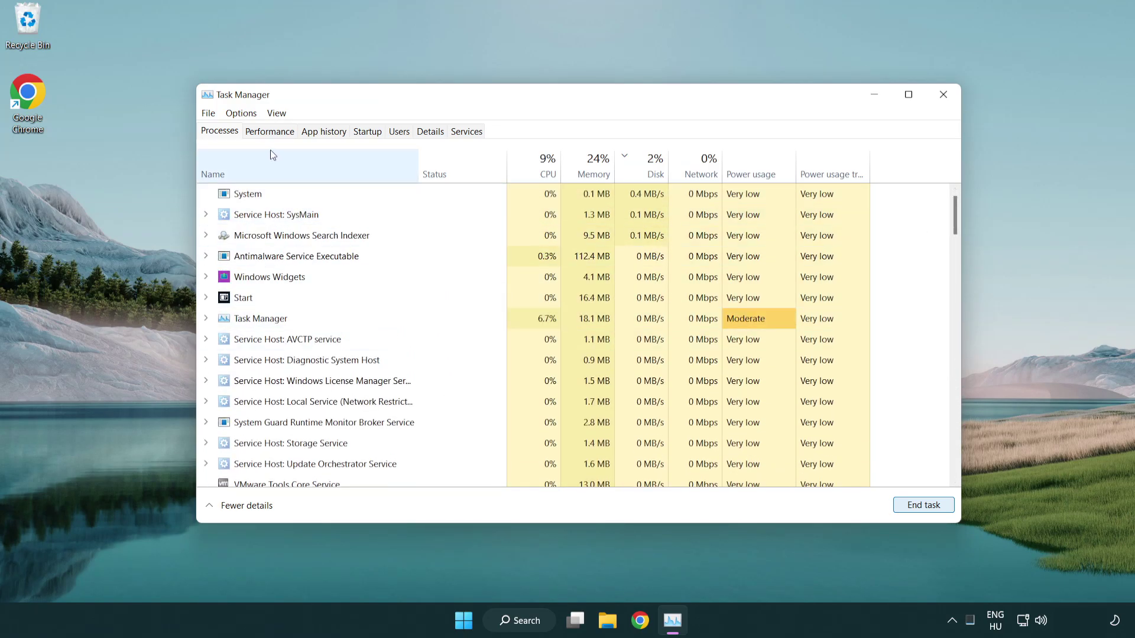
Disable Cortana, Phone Link and Terminal in Task Manager's Startup apps list
left_click(375, 137)
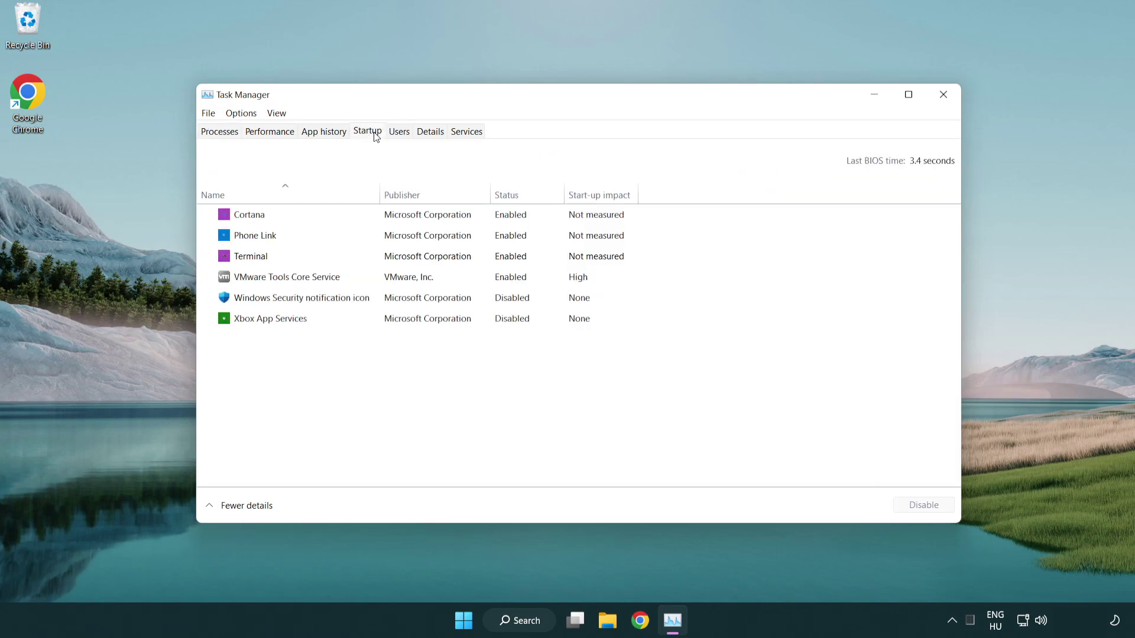
left_click(404, 218)
left_click(931, 505)
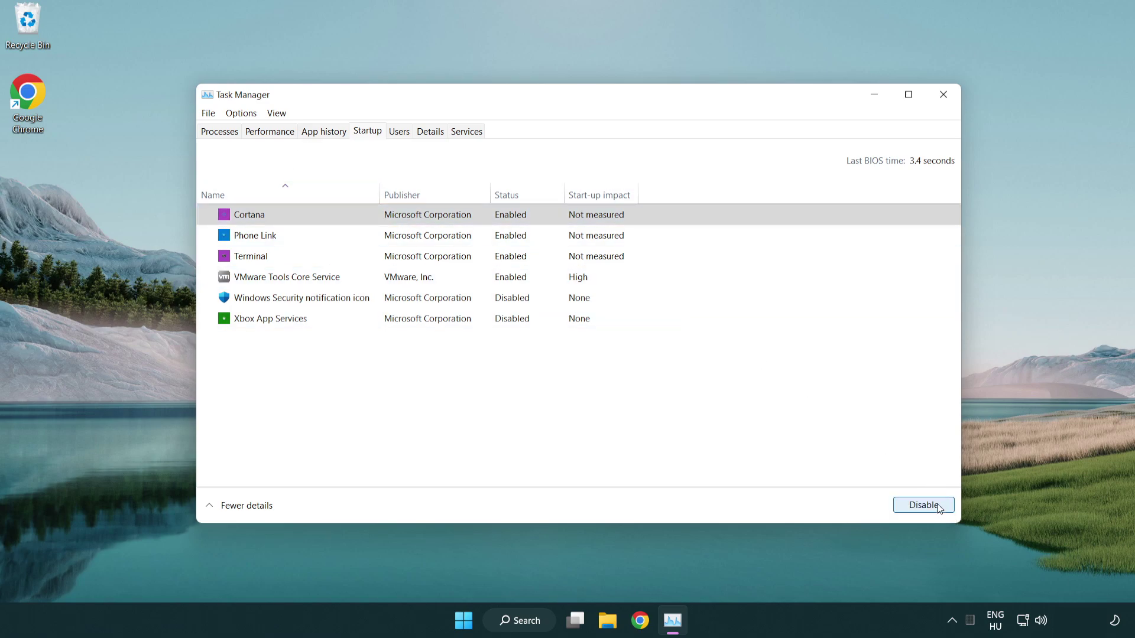
left_click(450, 236)
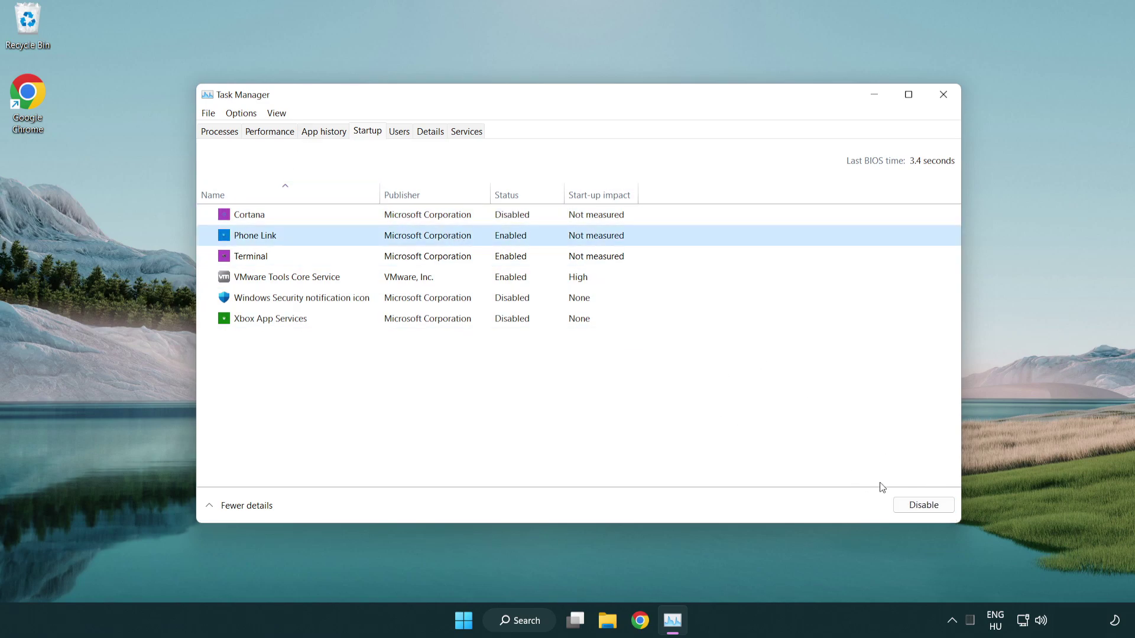
left_click(922, 505)
left_click(388, 263)
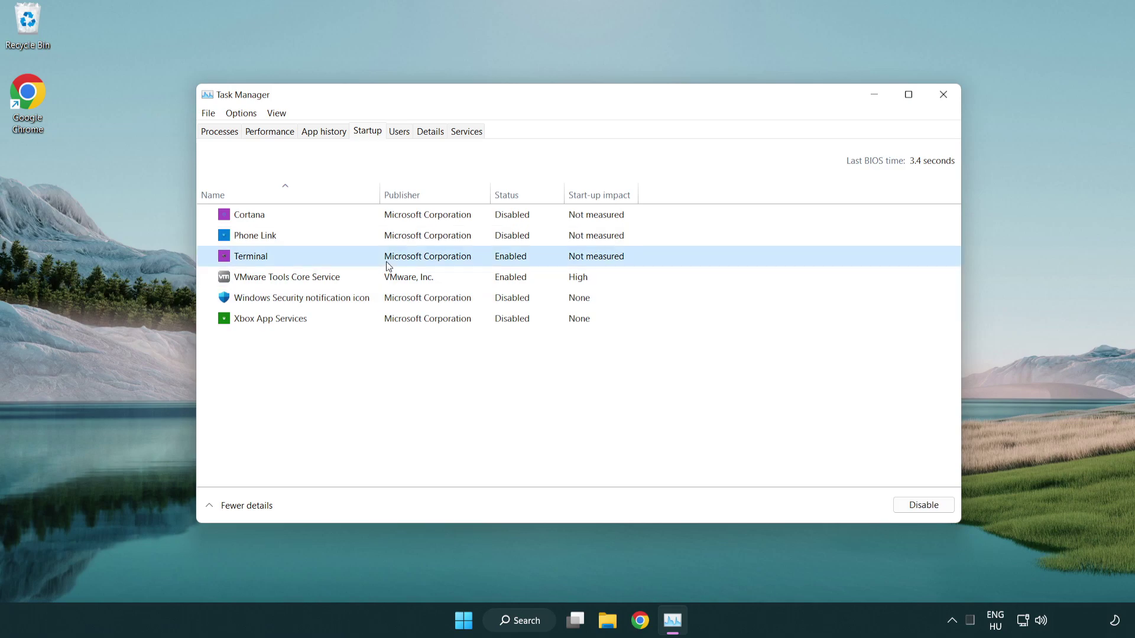
left_click(947, 513)
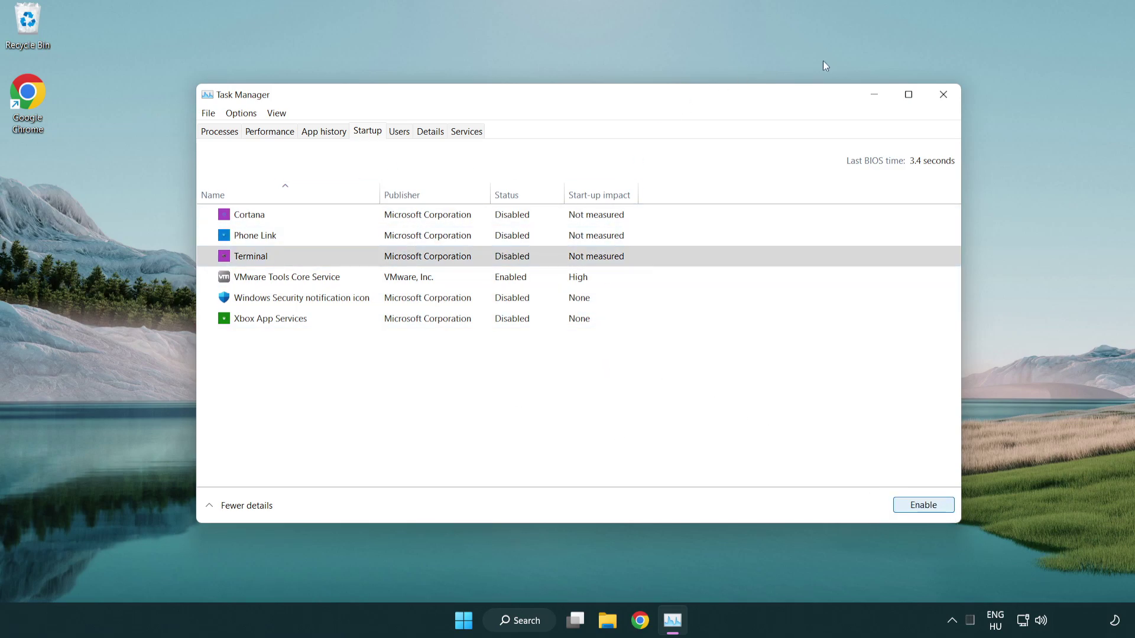
Close Task Manager, run Check for updates in Windows Update, then close Settings
left_click(948, 99)
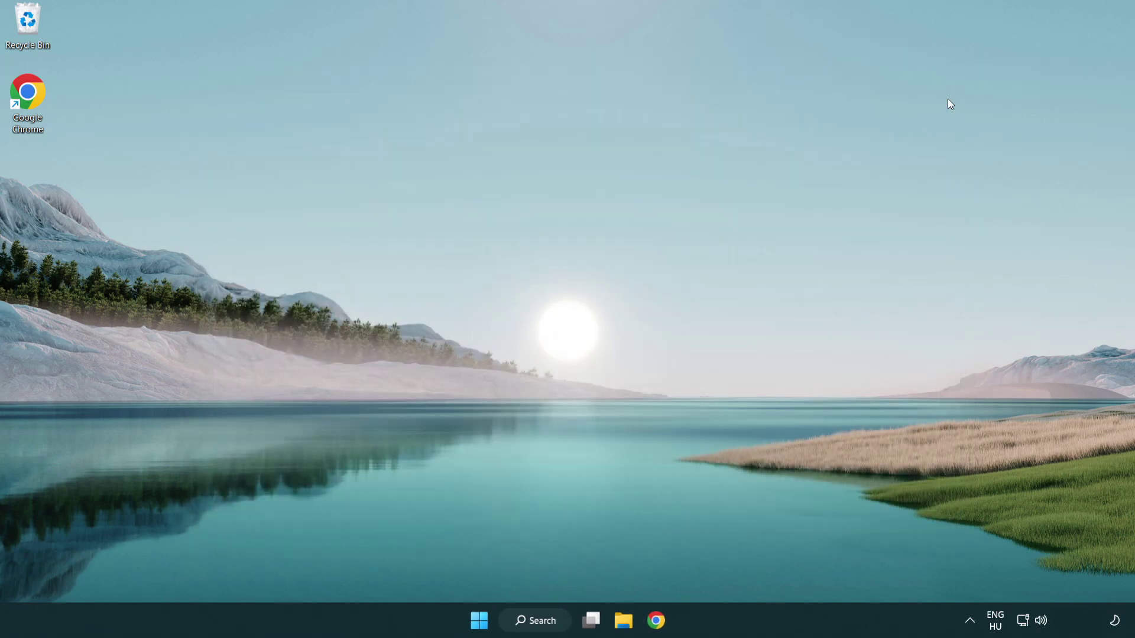
left_click(533, 620)
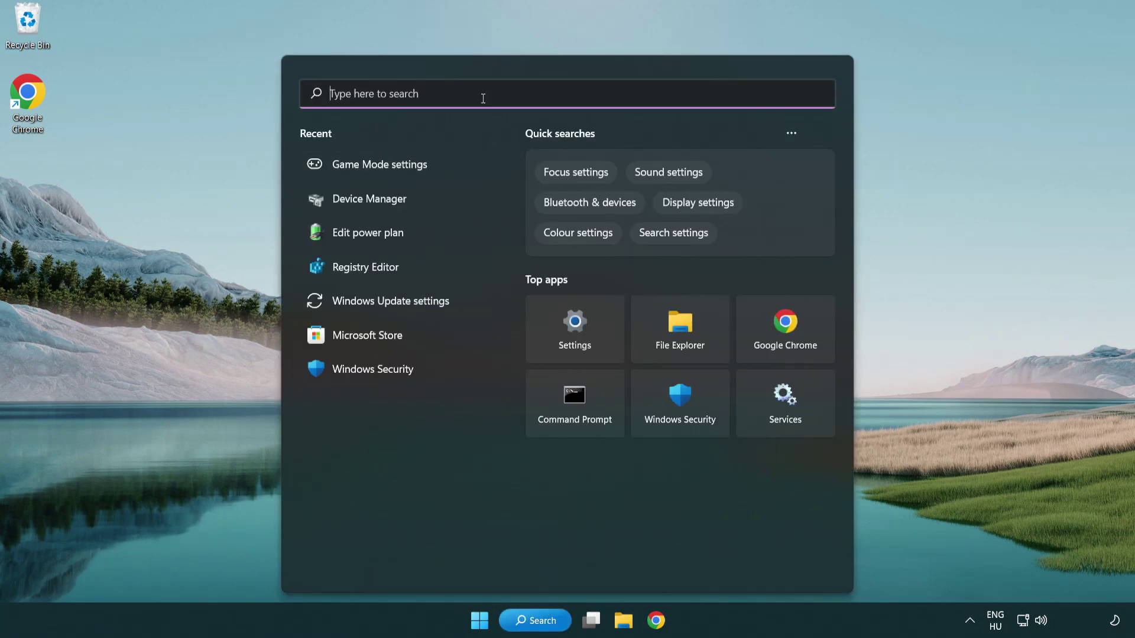
type("update")
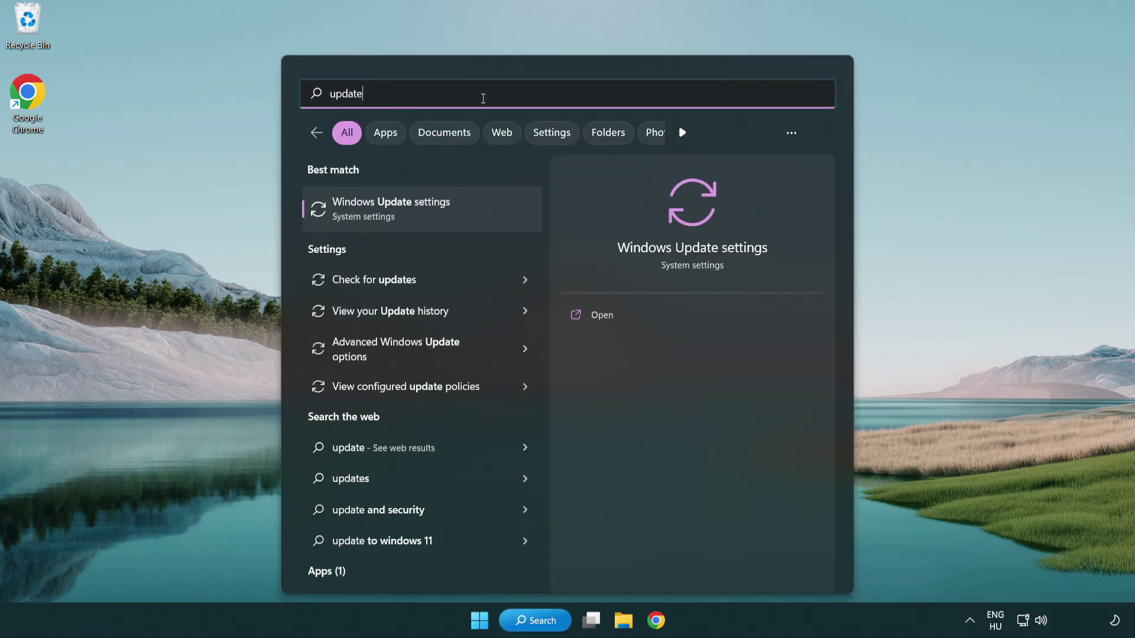
left_click(438, 217)
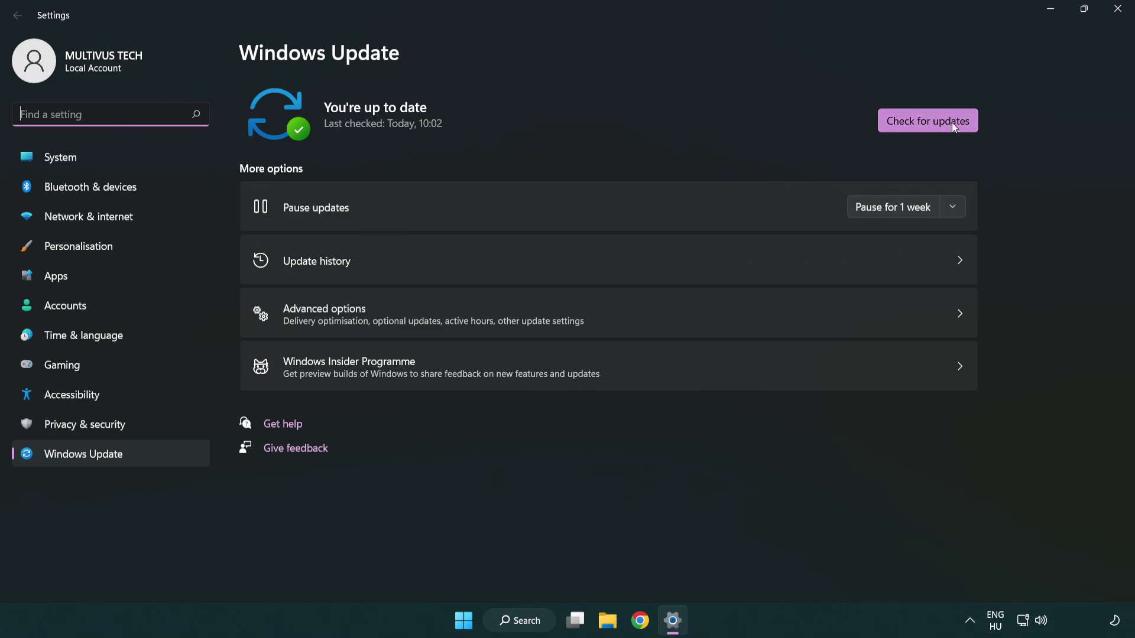
left_click(935, 122)
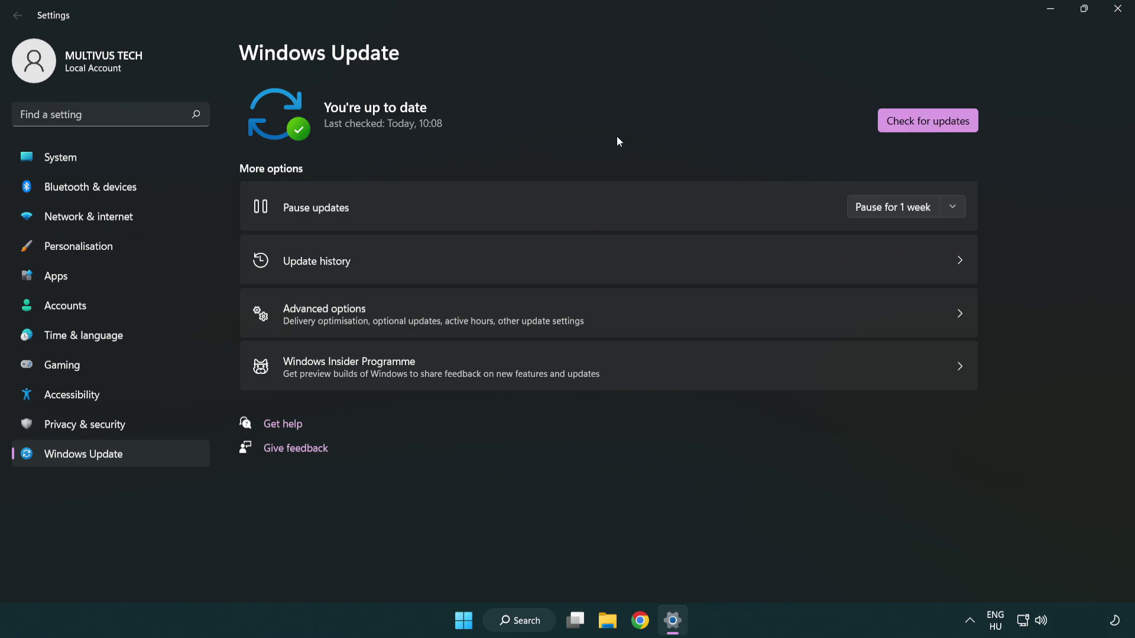
left_click(1120, 18)
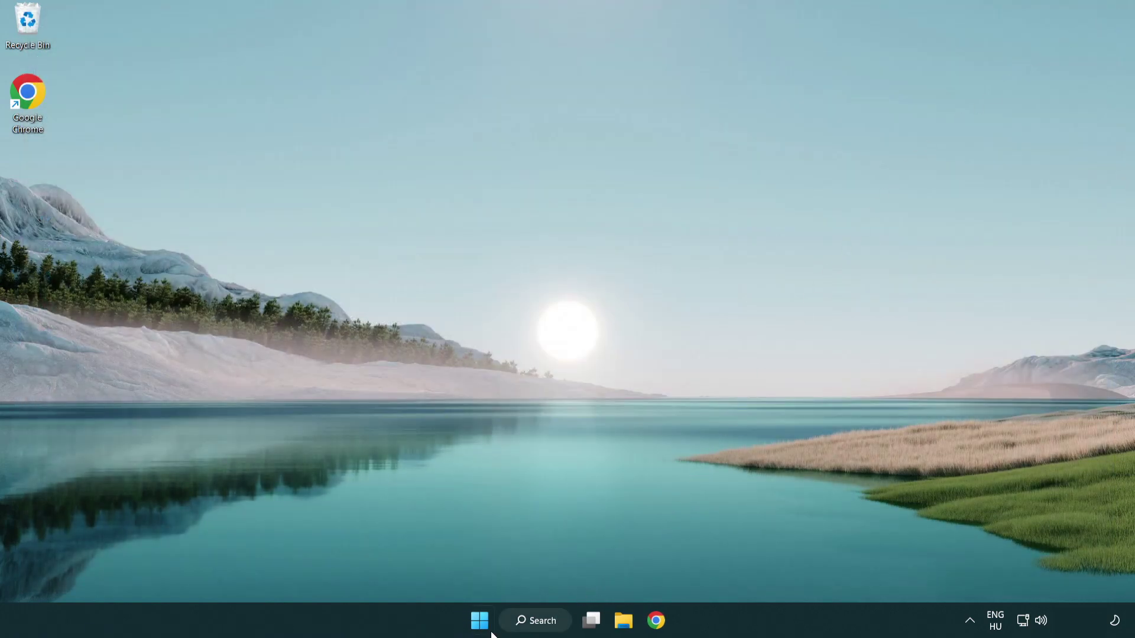
Open Registry Editor and navigate to HKEY_CURRENT_USER\System\GameConfigStore
left_click(534, 621)
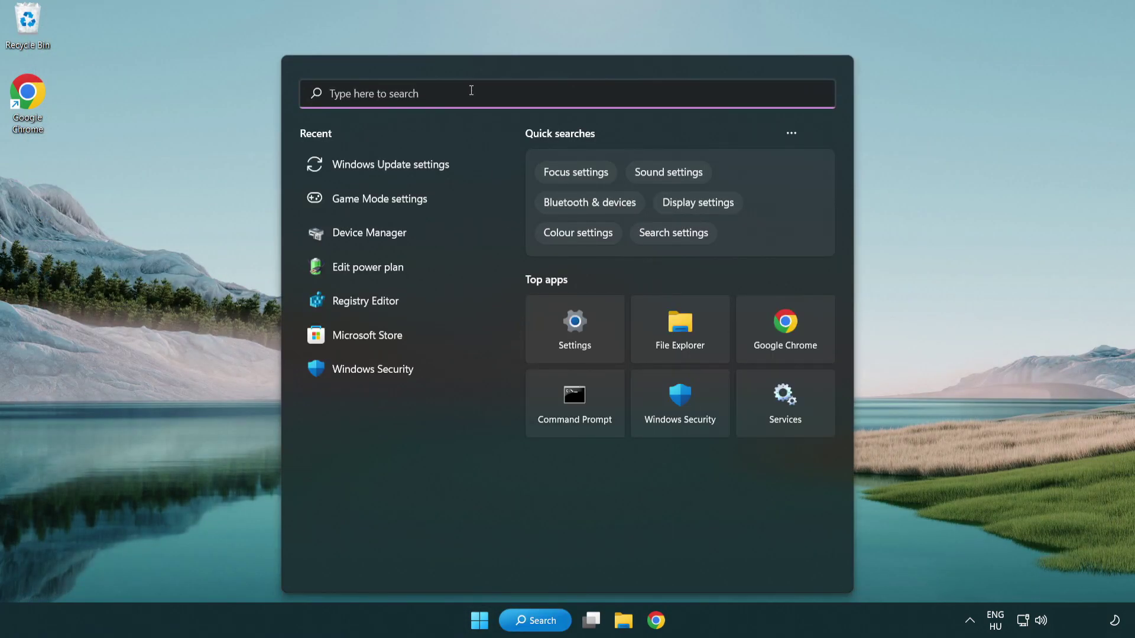
type("regedit")
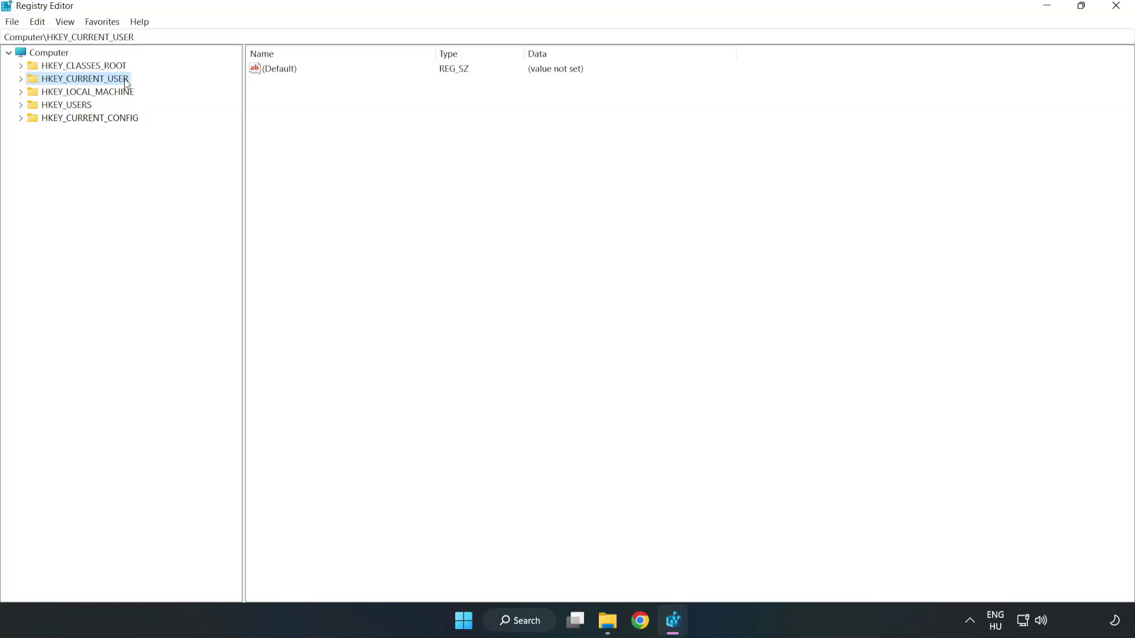
left_click(20, 79)
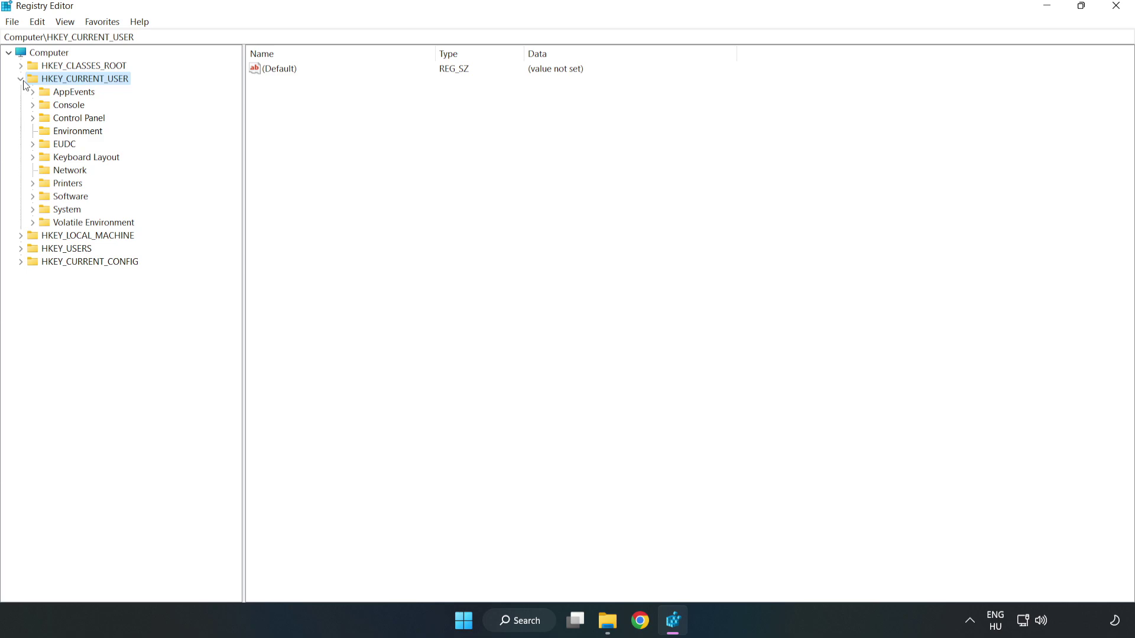
left_click(33, 210)
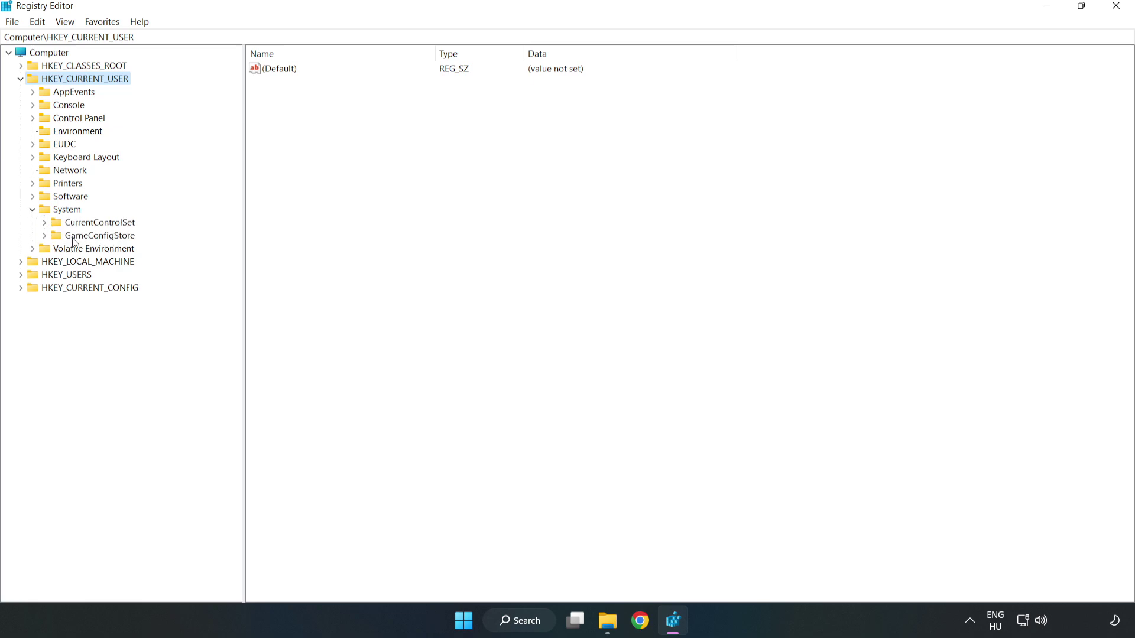
left_click(96, 237)
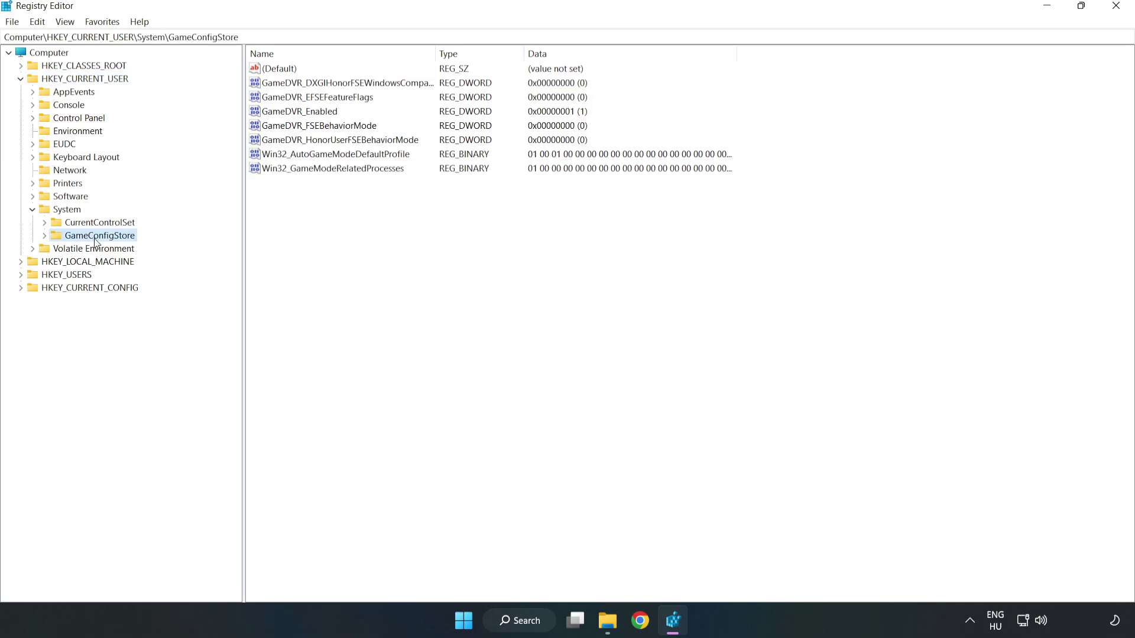
Change GameDVR_Enabled's value data from 1 to 0 and collapse HKEY_CURRENT_USER
left_click(276, 112)
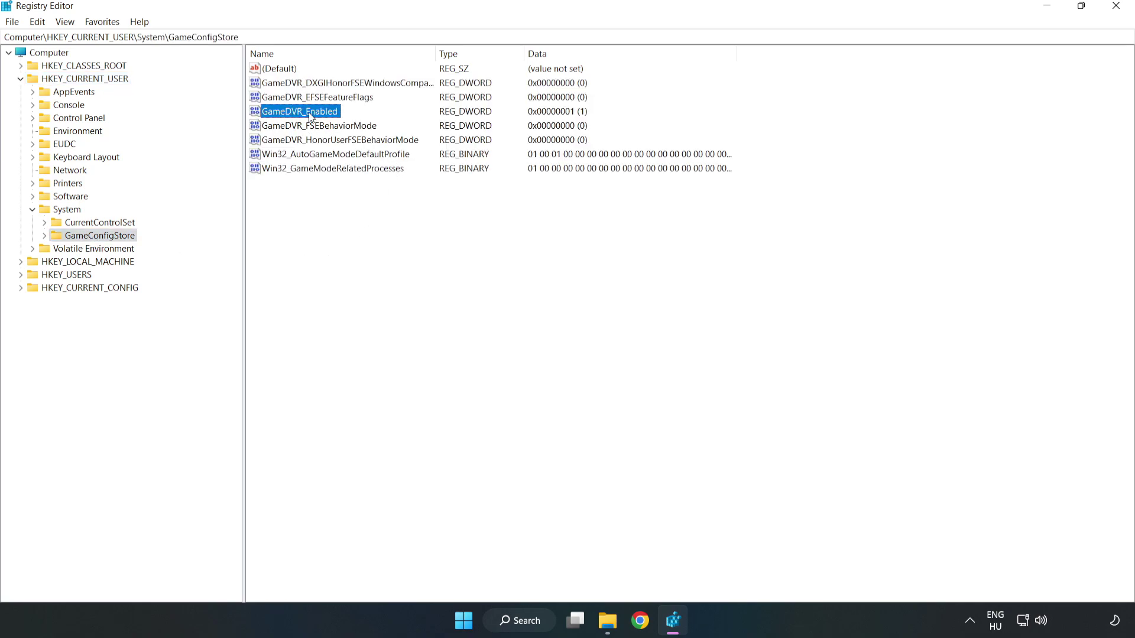
right_click(310, 116)
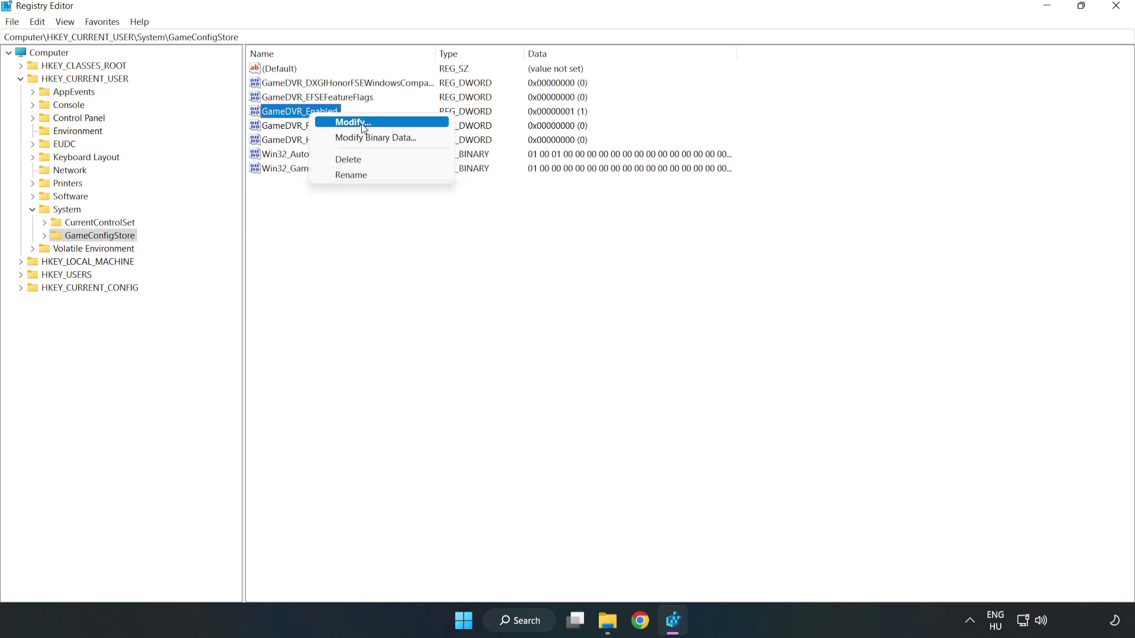
left_click(362, 124)
left_click_drag(289, 111, 631, 238)
left_click(474, 310)
left_click_drag(474, 310, 393, 294)
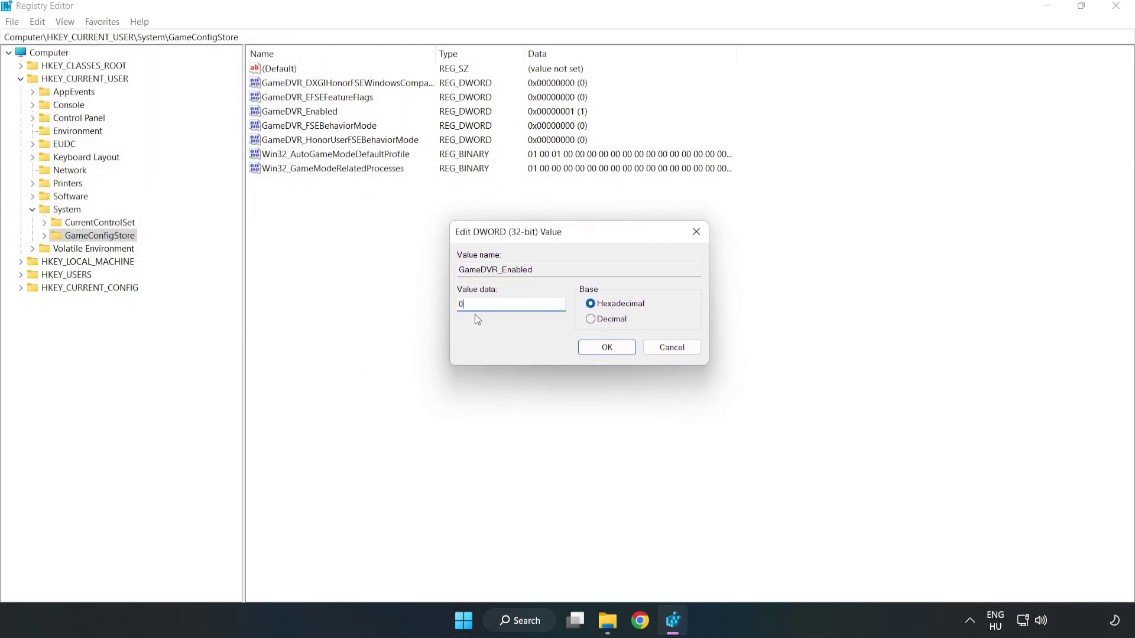
type("0")
left_click(607, 349)
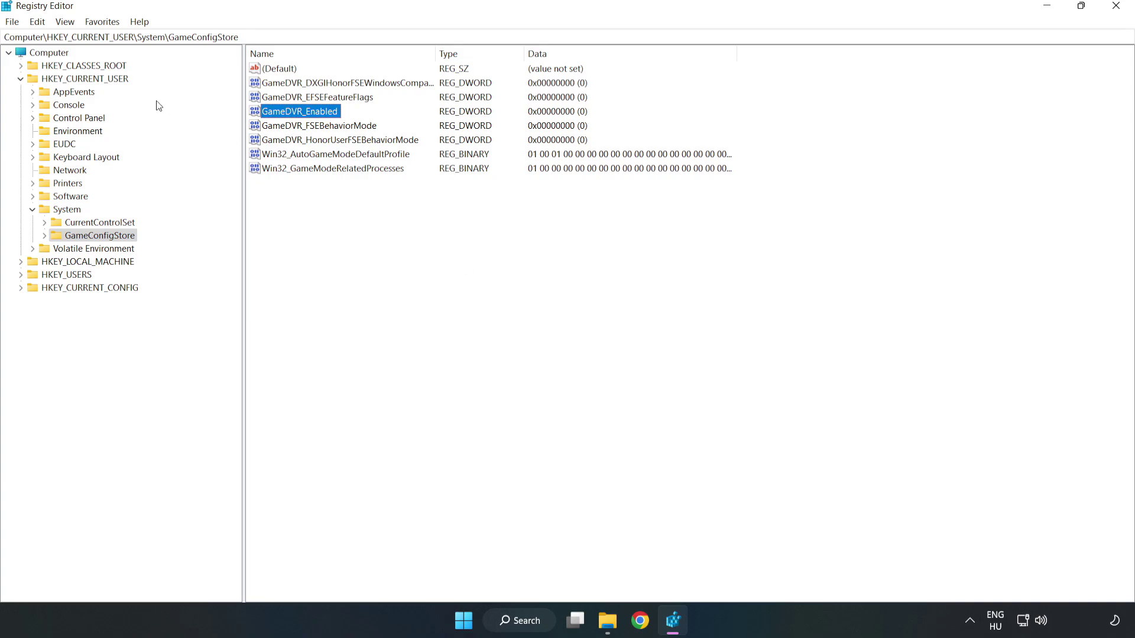
left_click(21, 79)
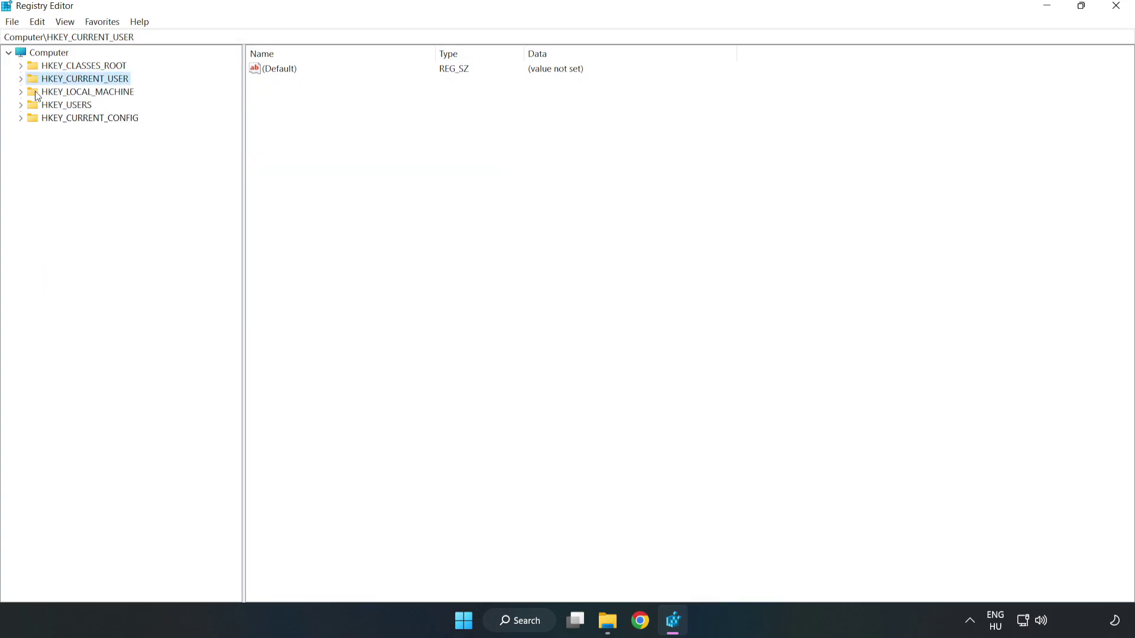
Navigate HKLM\SOFTWARE\Microsoft\PolicyManager\default\ApplicationManagement to the AllowGameDVR key, showing value 1
double_click(28, 94)
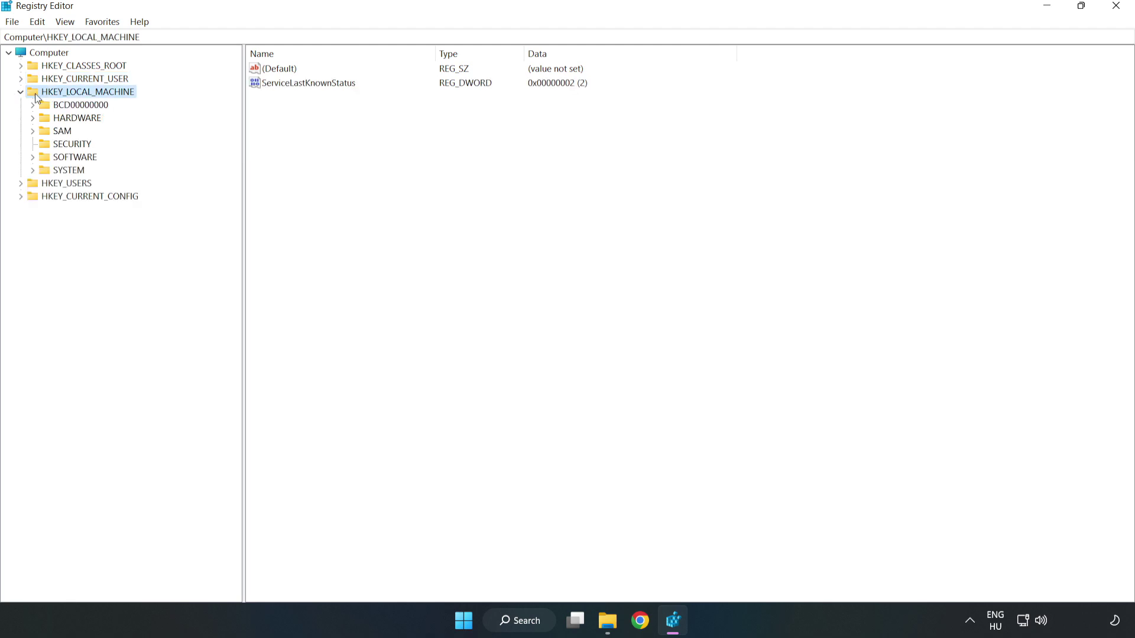
left_click(33, 158)
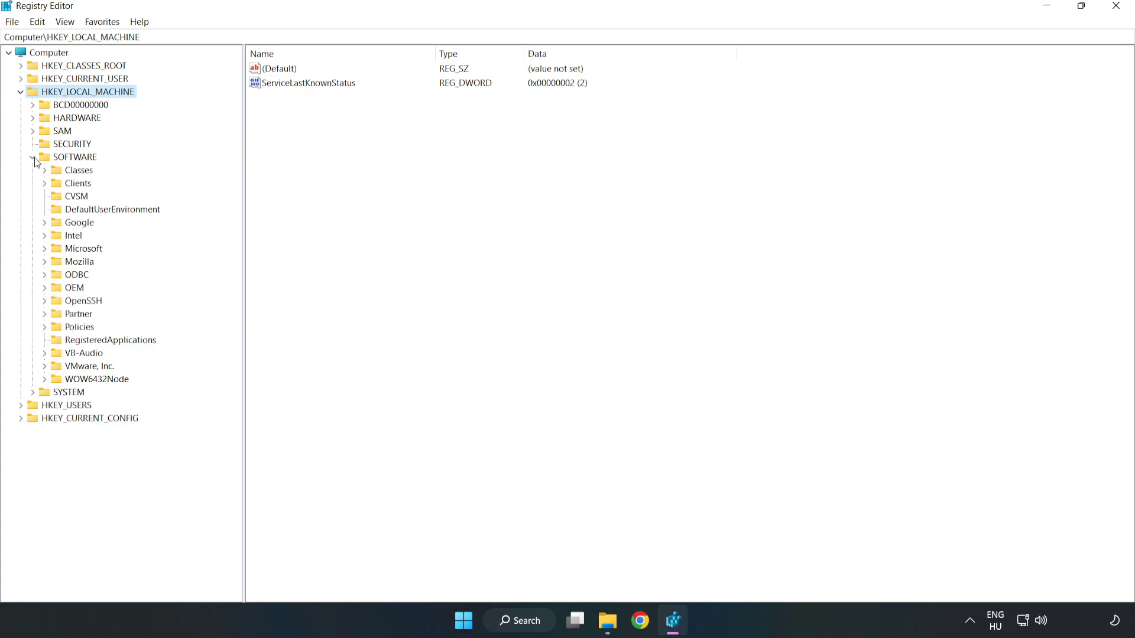
left_click(45, 250)
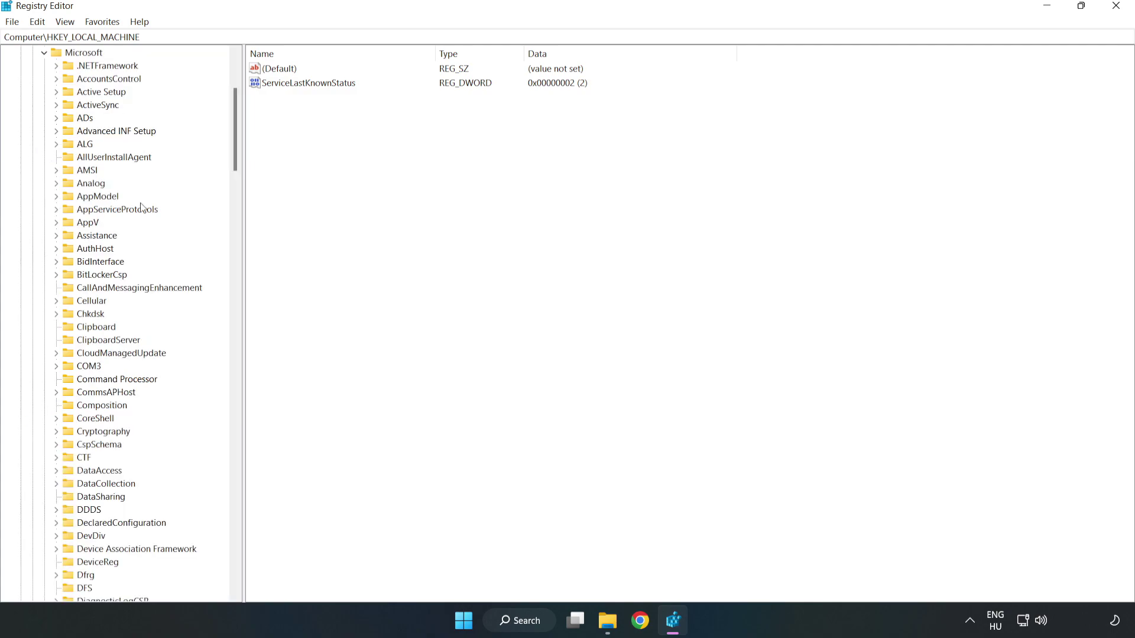
left_click_drag(233, 151, 251, 413)
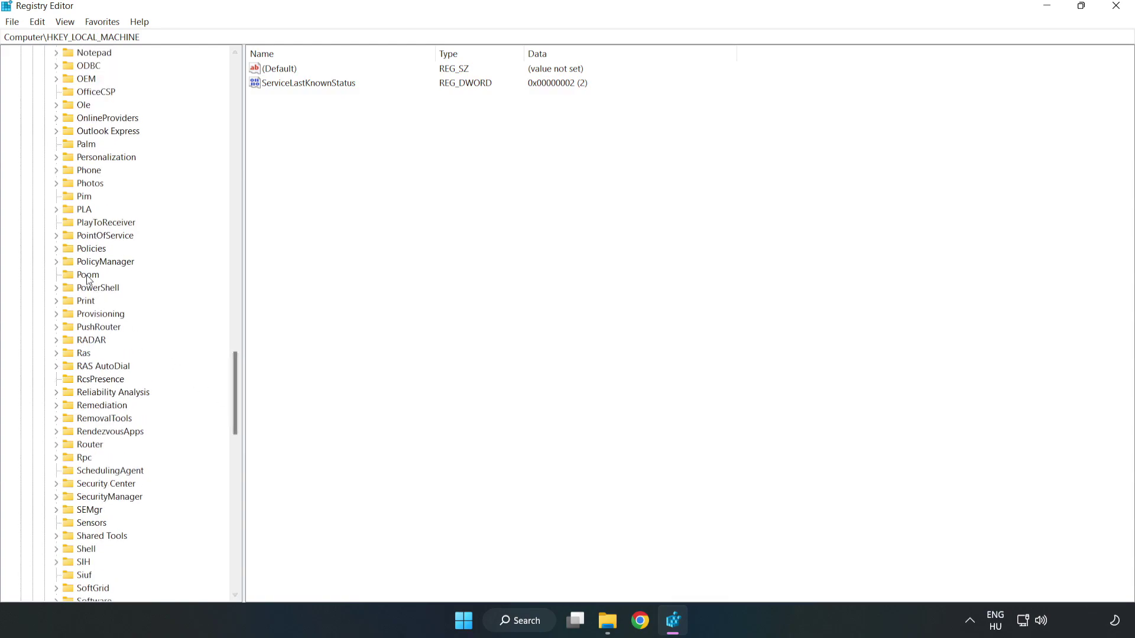
left_click(56, 262)
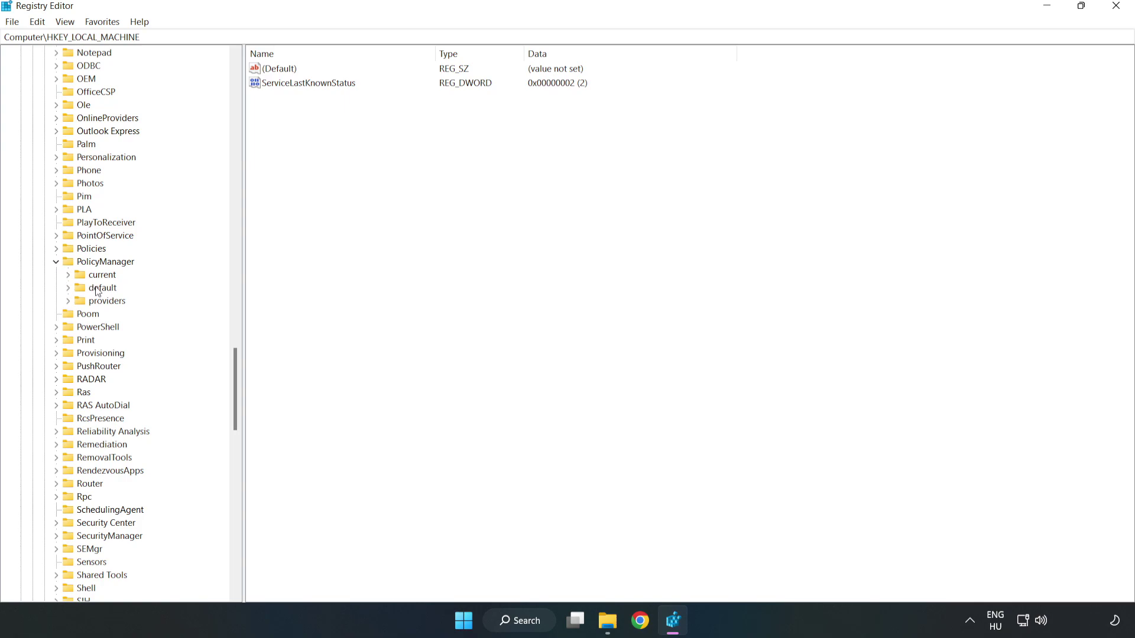
left_click(69, 288)
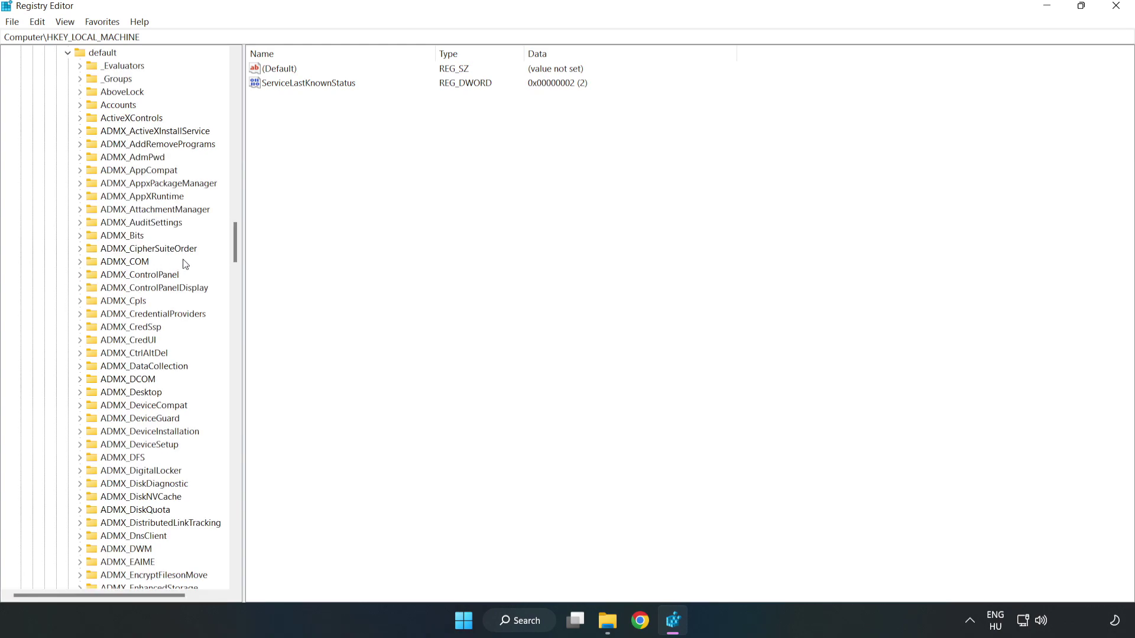
left_click_drag(235, 245, 229, 374)
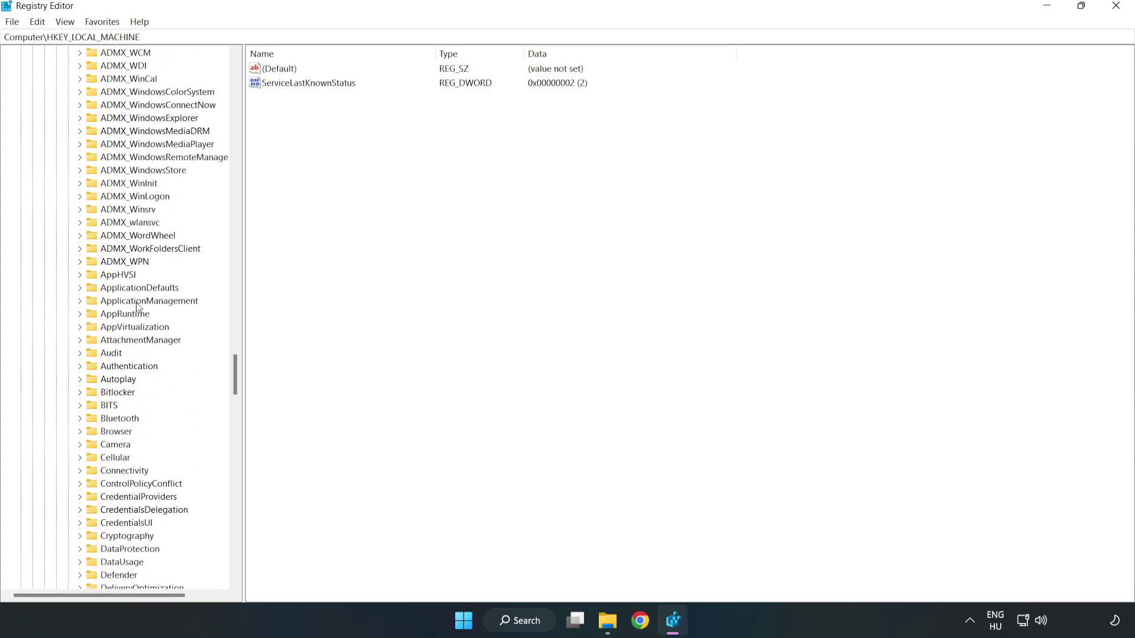
left_click(81, 300)
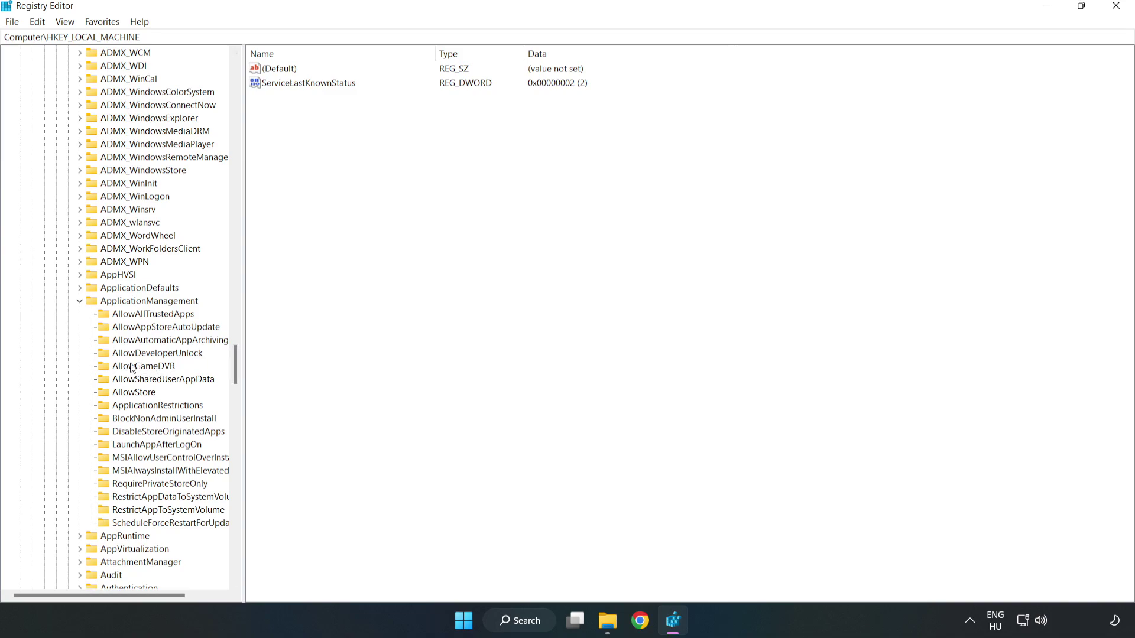
left_click(132, 367)
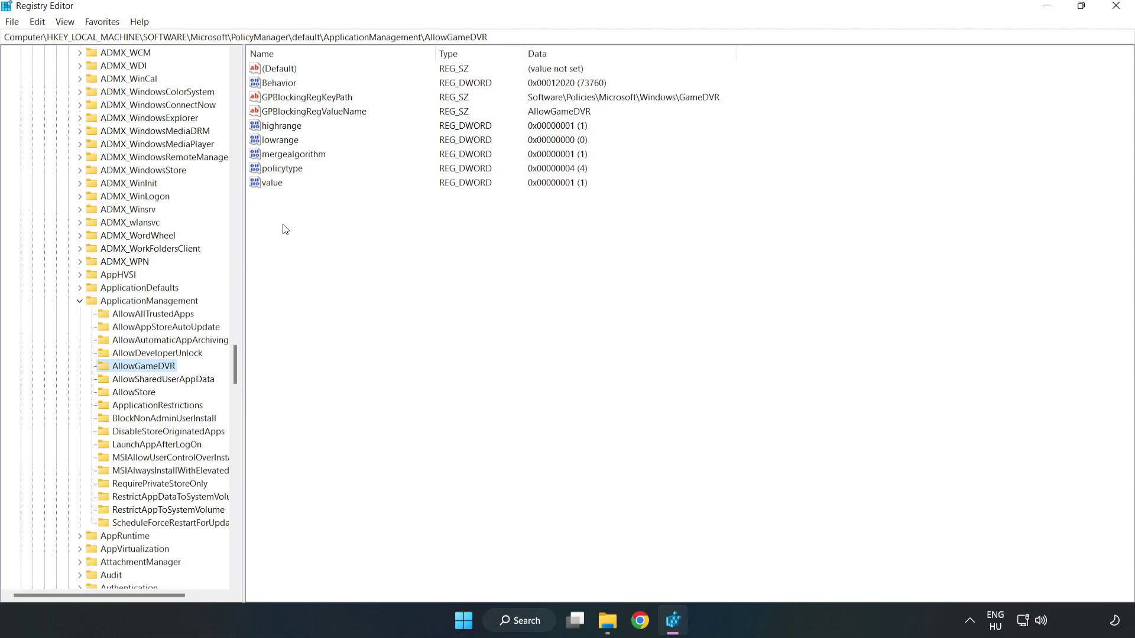
Change AllowGameDVR's 'value' entry to 0, then close Registry Editor
left_click(265, 184)
right_click(278, 188)
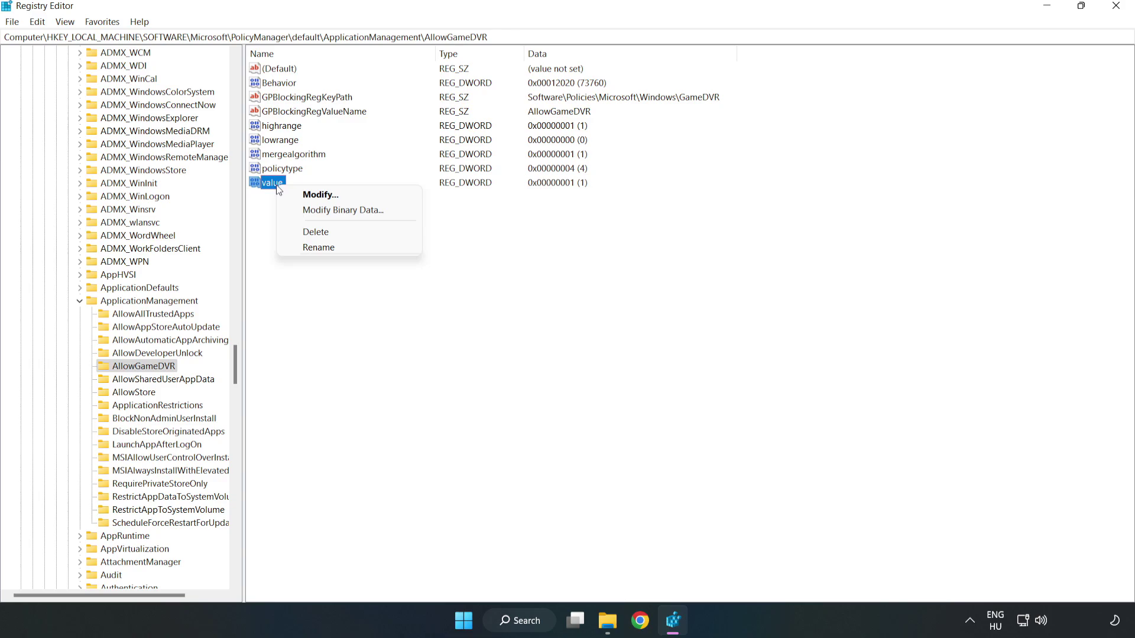
left_click(326, 199)
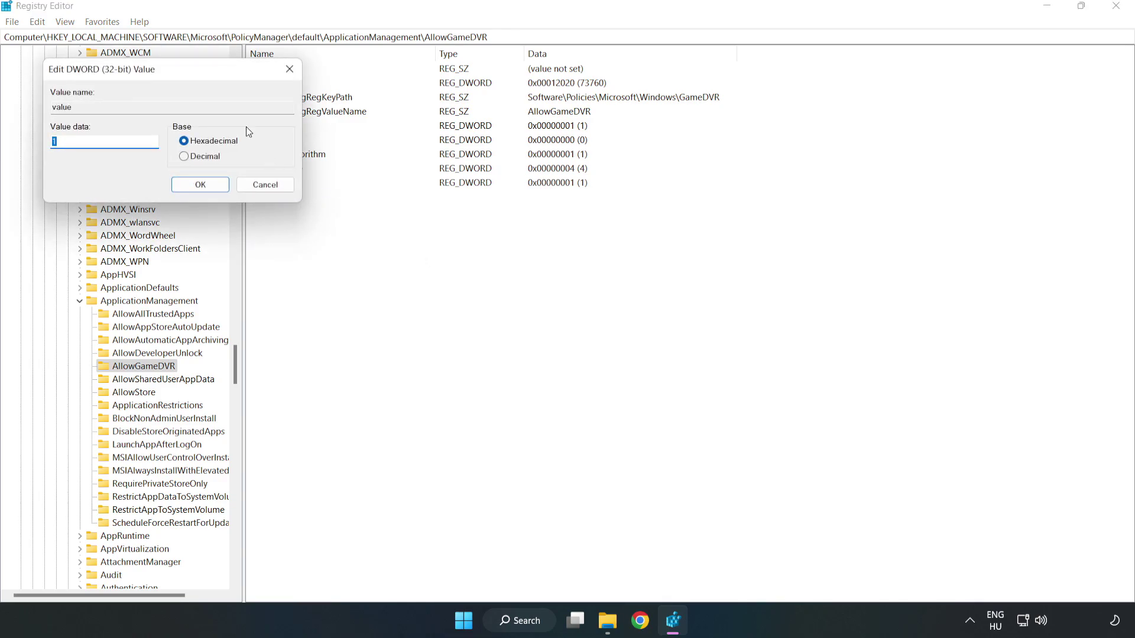
left_click_drag(214, 74, 577, 236)
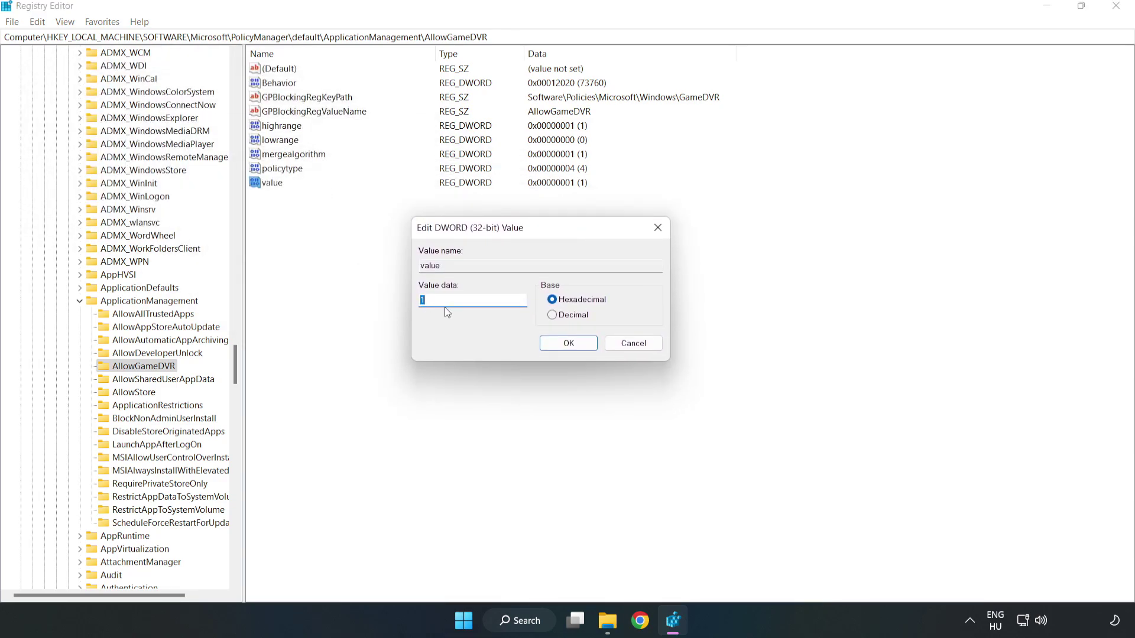
type("0")
left_click(554, 345)
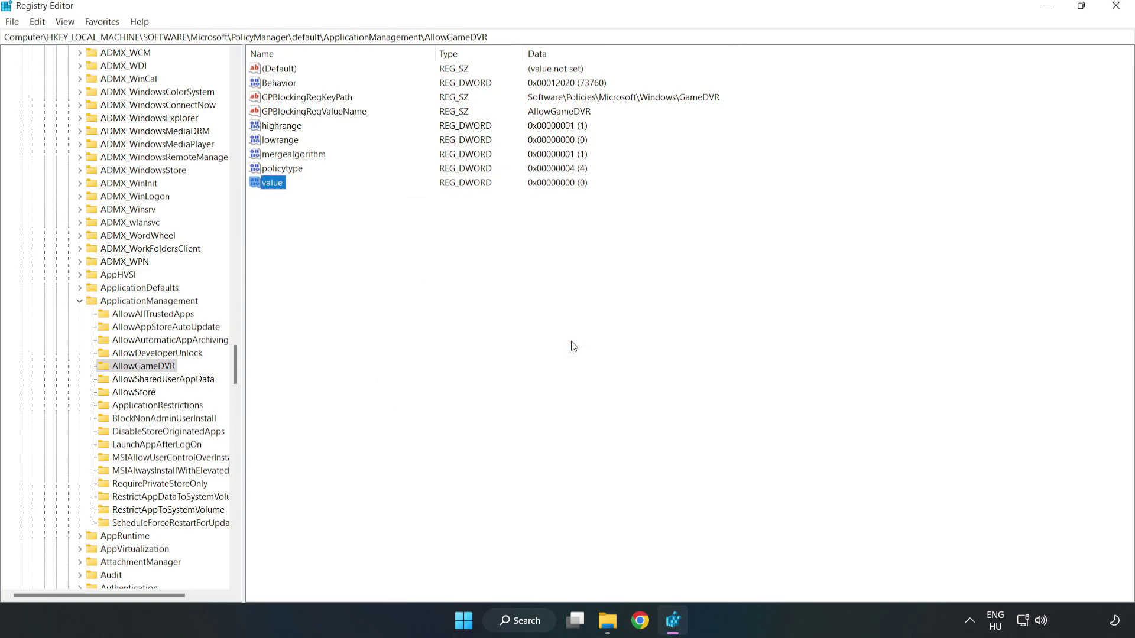
left_click(1115, 7)
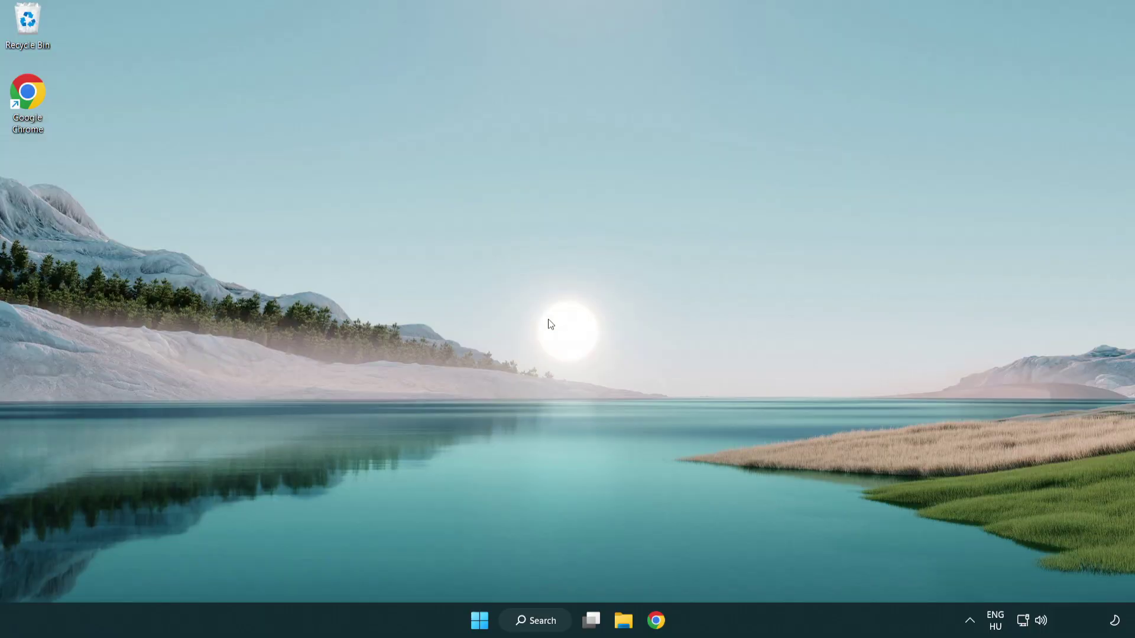
Download the DirectX End-User Runtime Web Installer in Chrome and run dxwebsetup.exe
left_click(658, 623)
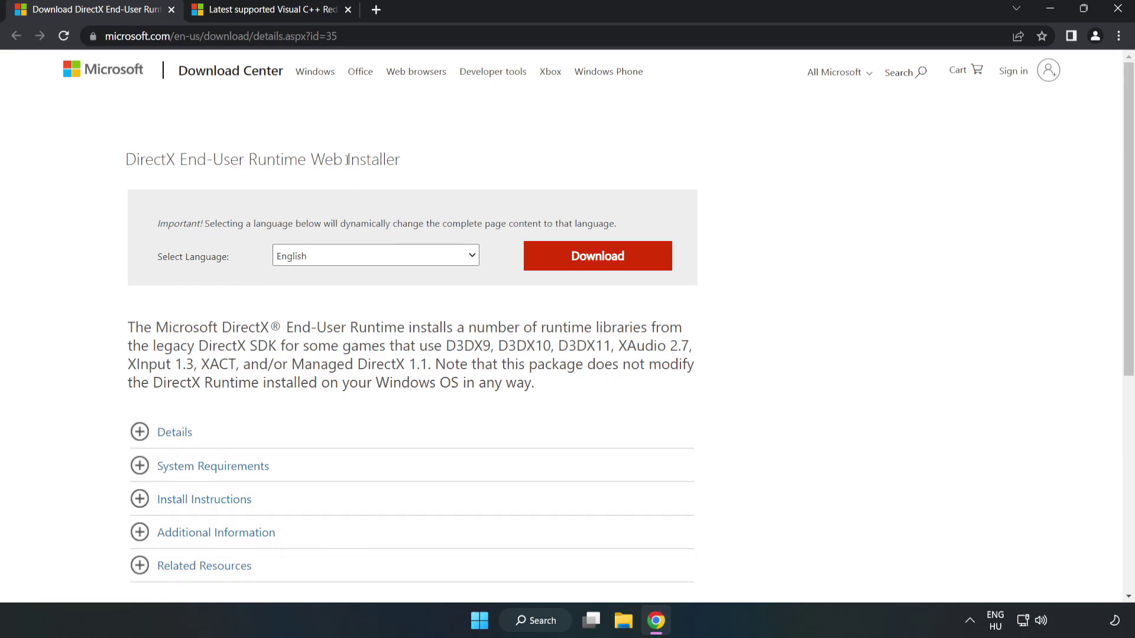
left_click_drag(337, 36, 151, 36)
left_click(461, 141)
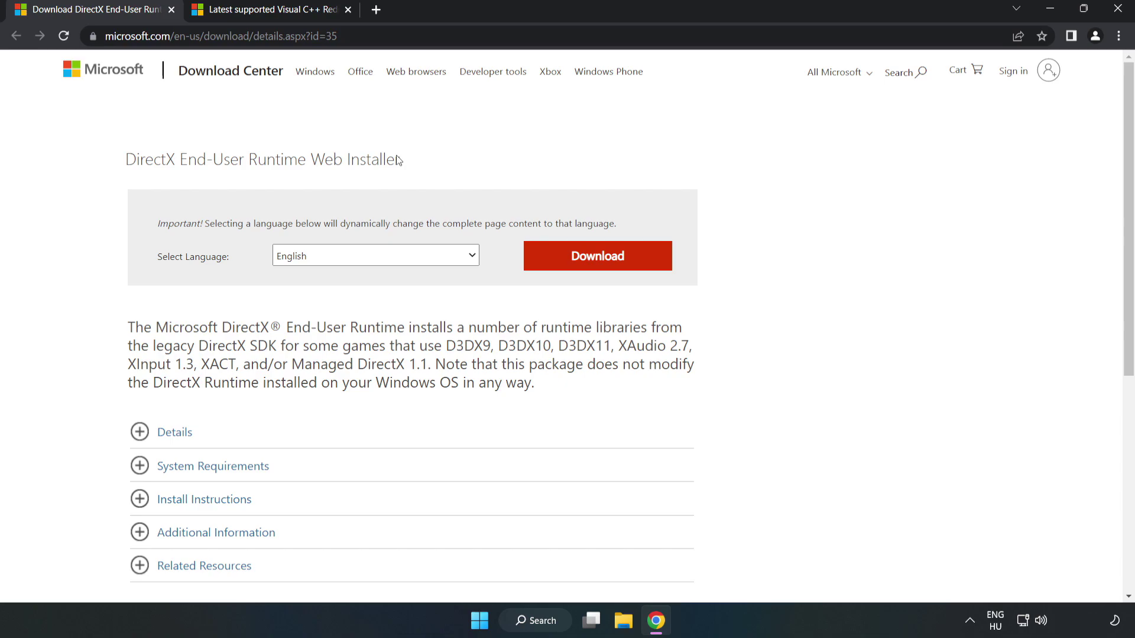
left_click(604, 269)
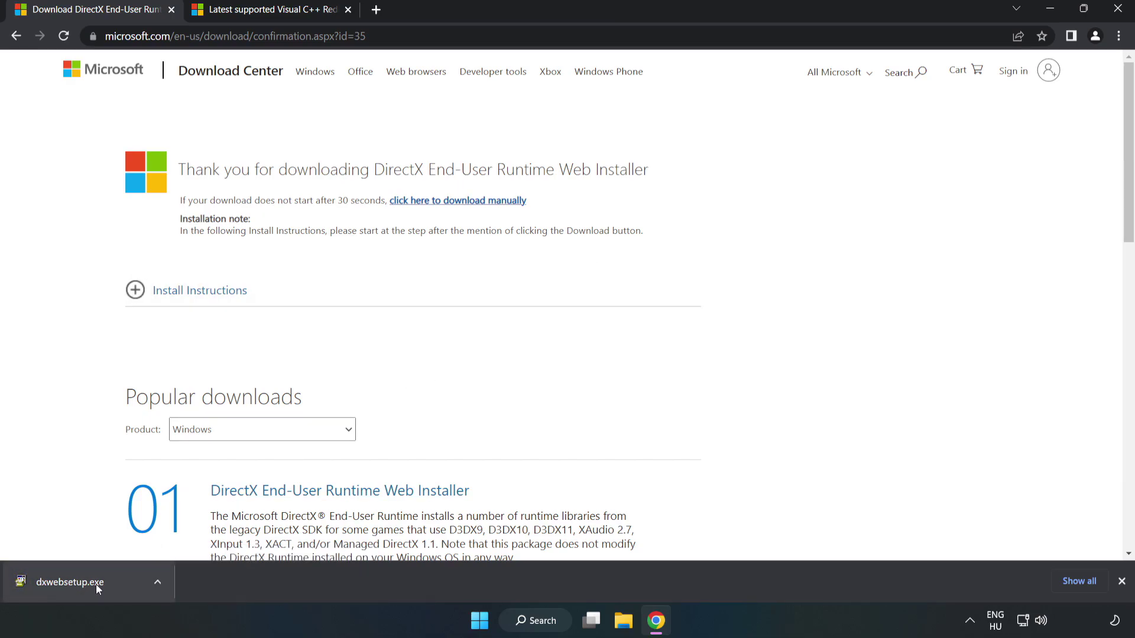
left_click(115, 585)
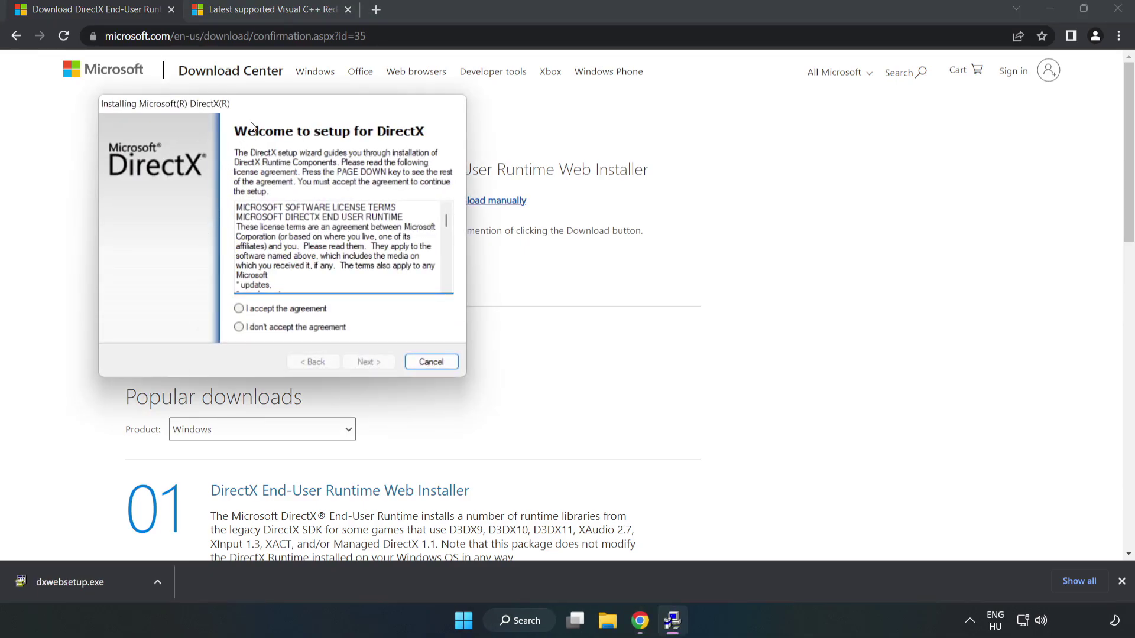
Accept the DirectX license, skip the Bing Bar, and run setup through to Finish
left_click_drag(255, 110, 539, 164)
left_click_drag(731, 277, 730, 329)
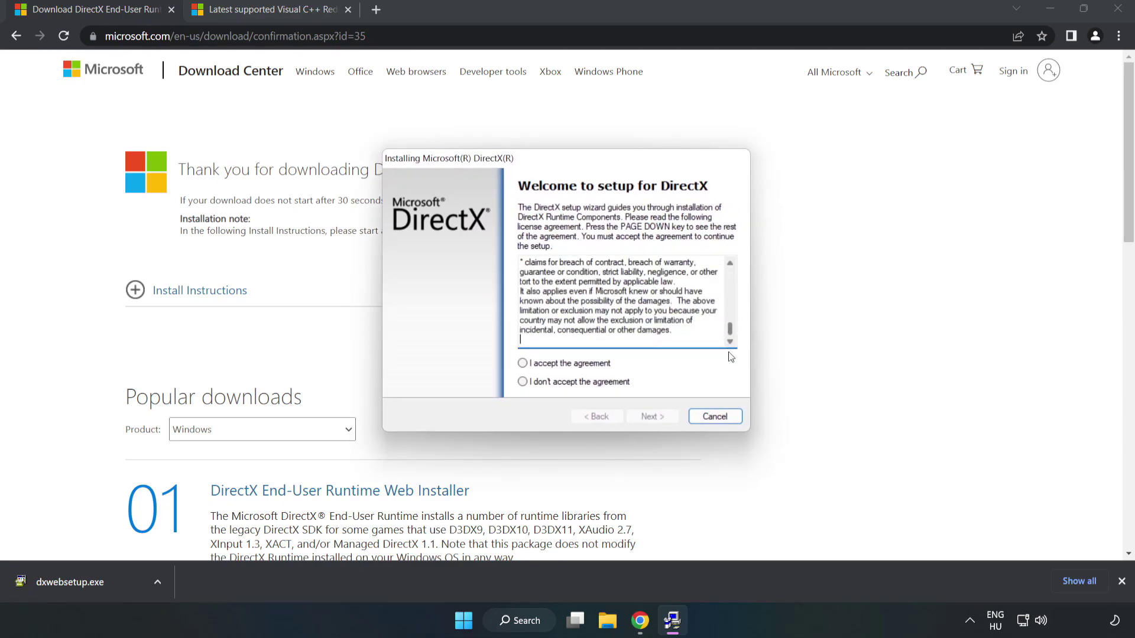
left_click(531, 364)
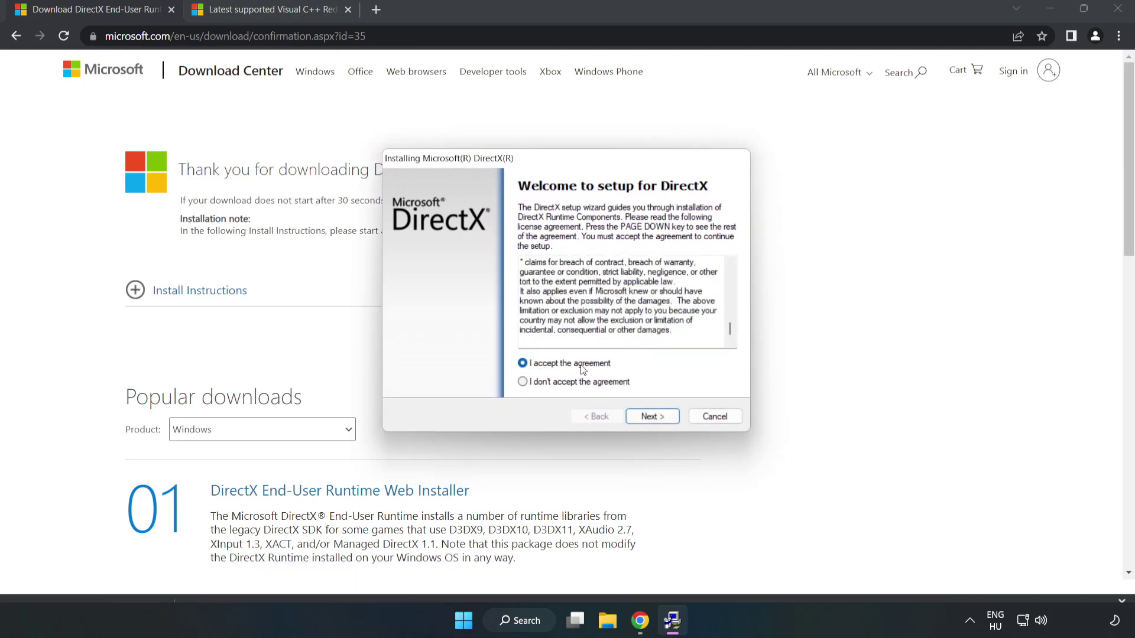
left_click(653, 417)
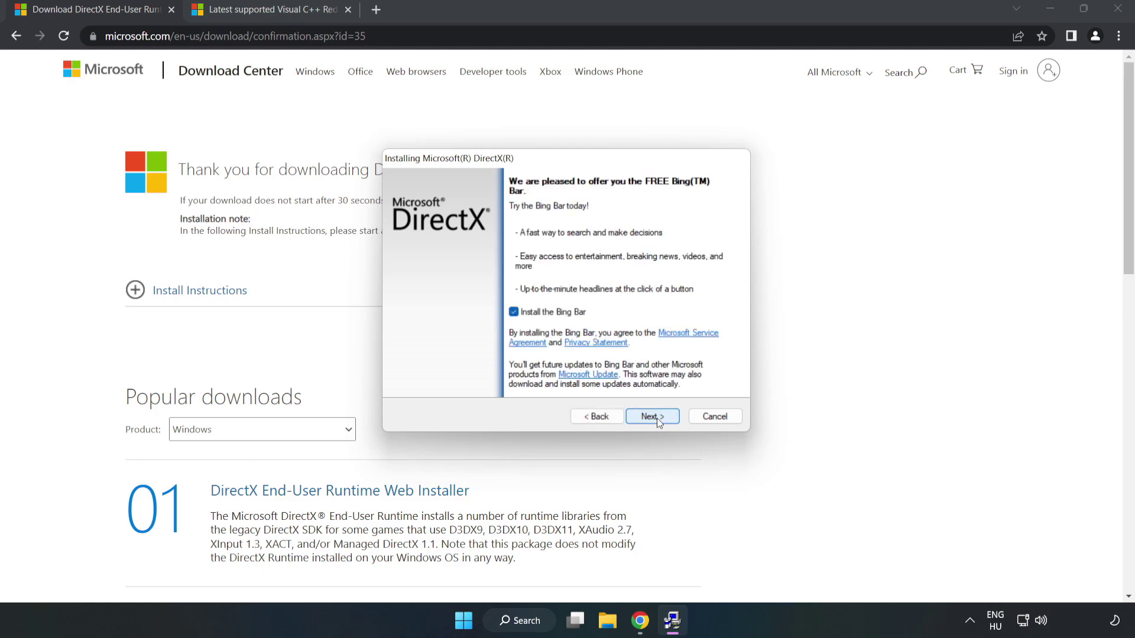
left_click(514, 312)
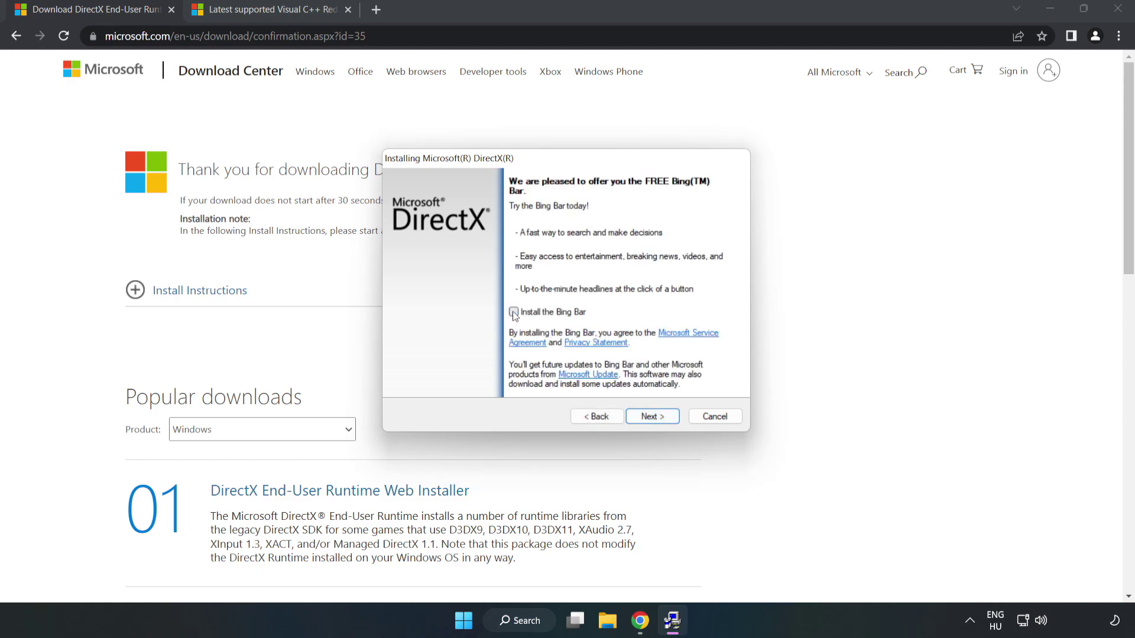
left_click(653, 416)
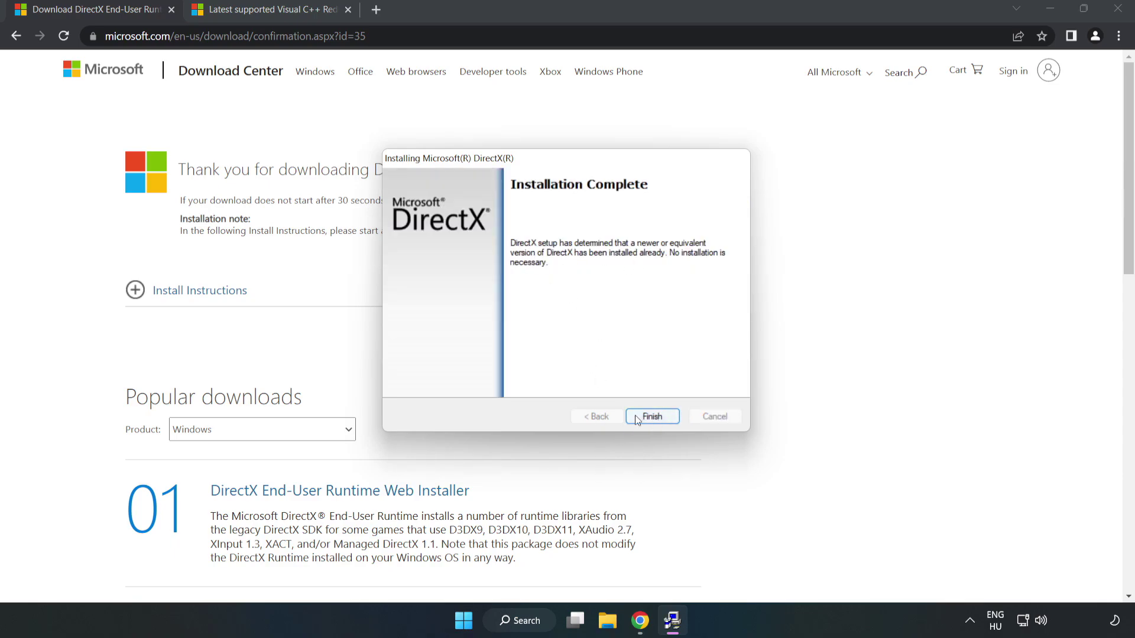
left_click(652, 417)
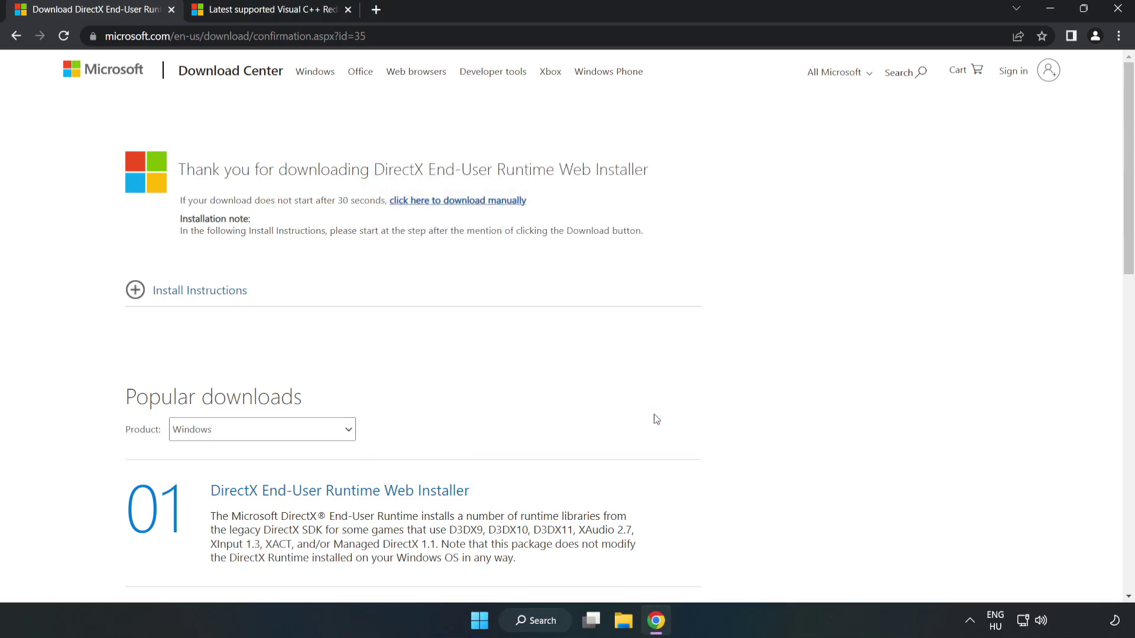
Close the DirectX tab and download the ARM64 and x86 VC++ redistributables, allowing multiple downloads
left_click(171, 10)
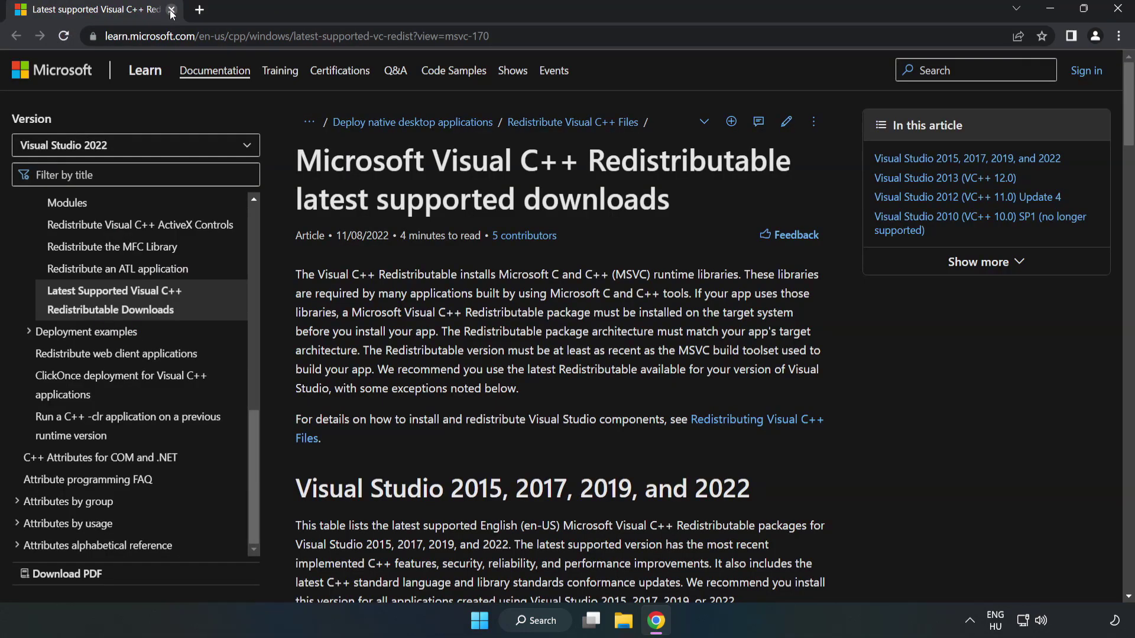
left_click_drag(489, 36, 142, 36)
left_click(685, 157)
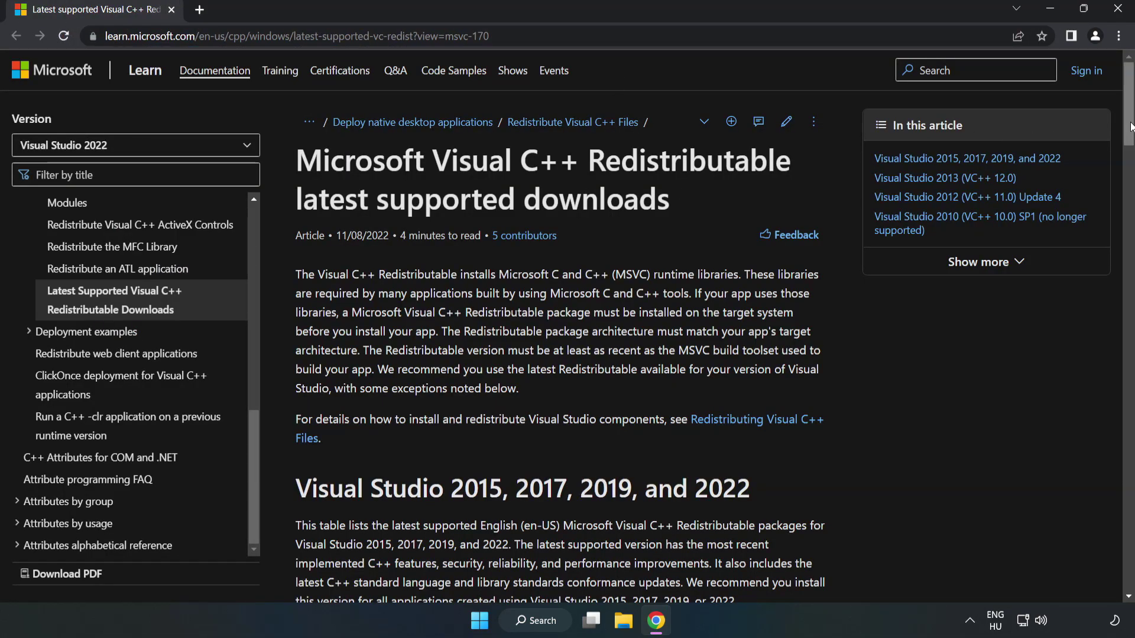
scroll(527, 335, "down", 6)
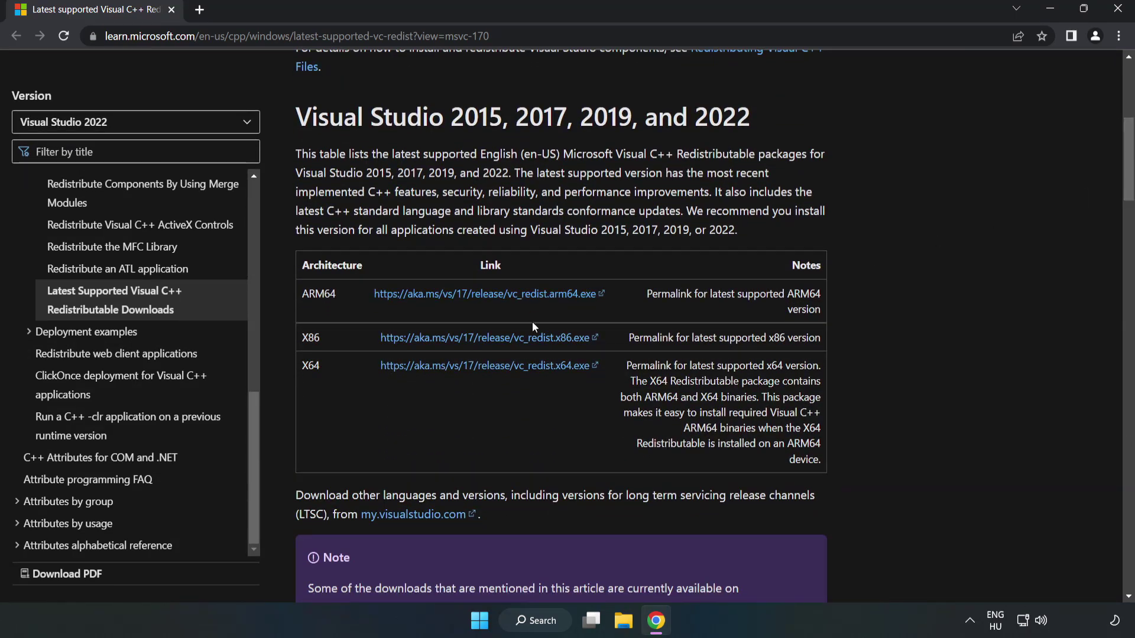
left_click(390, 297)
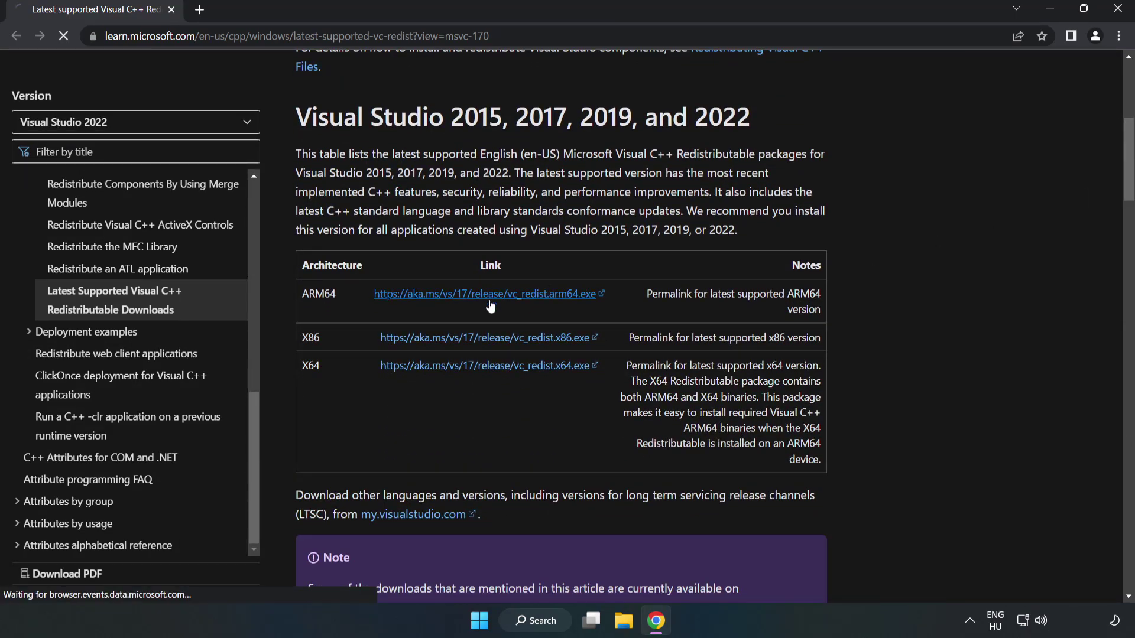
left_click(500, 340)
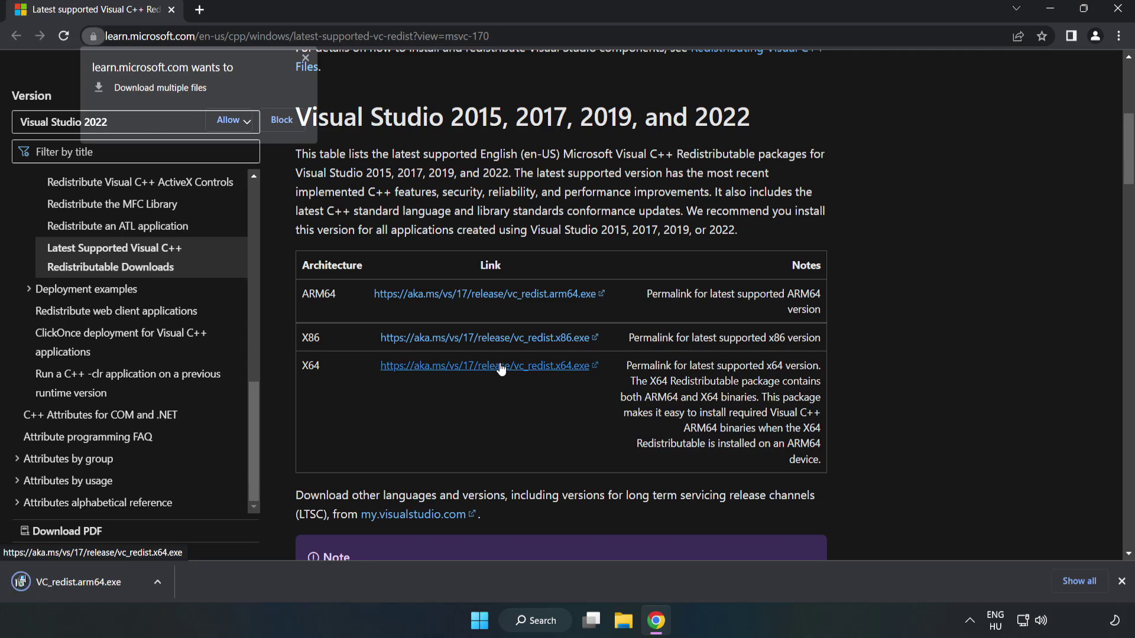
left_click(230, 119)
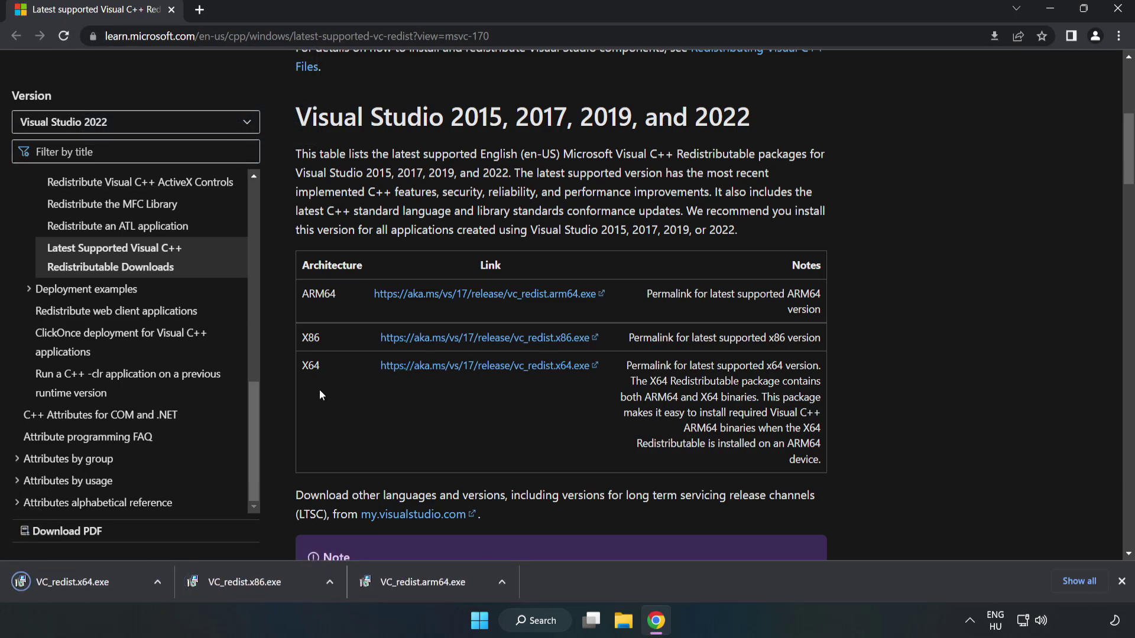
Attempt the ARM64 redistributable install with license agreed, and dismiss it after it fails
left_click(435, 586)
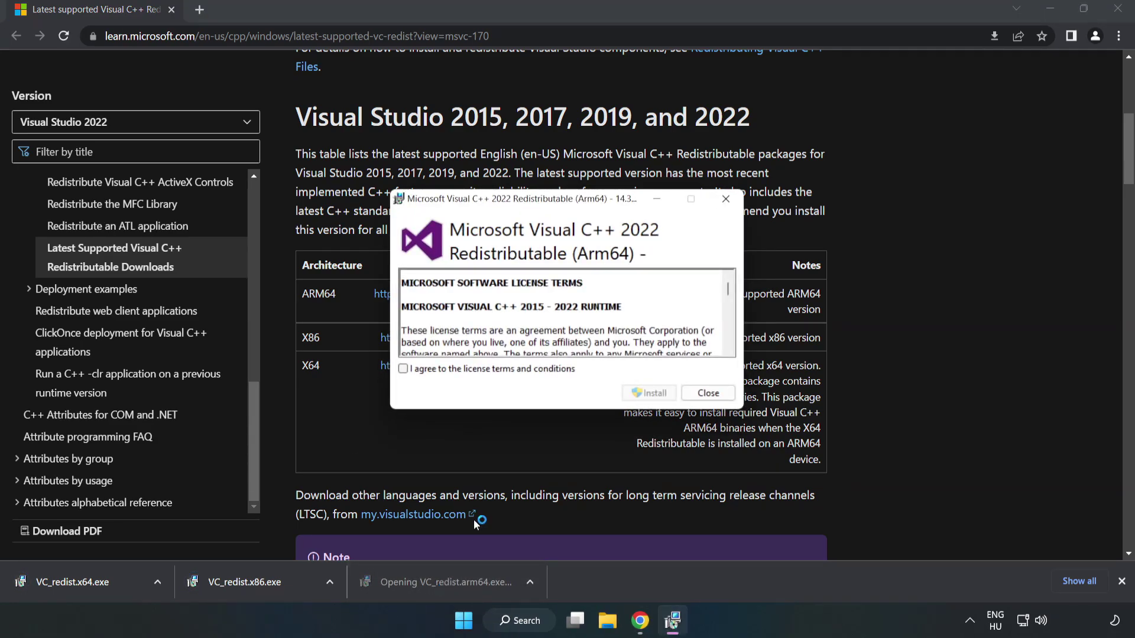
scroll(727, 347, "down", 15)
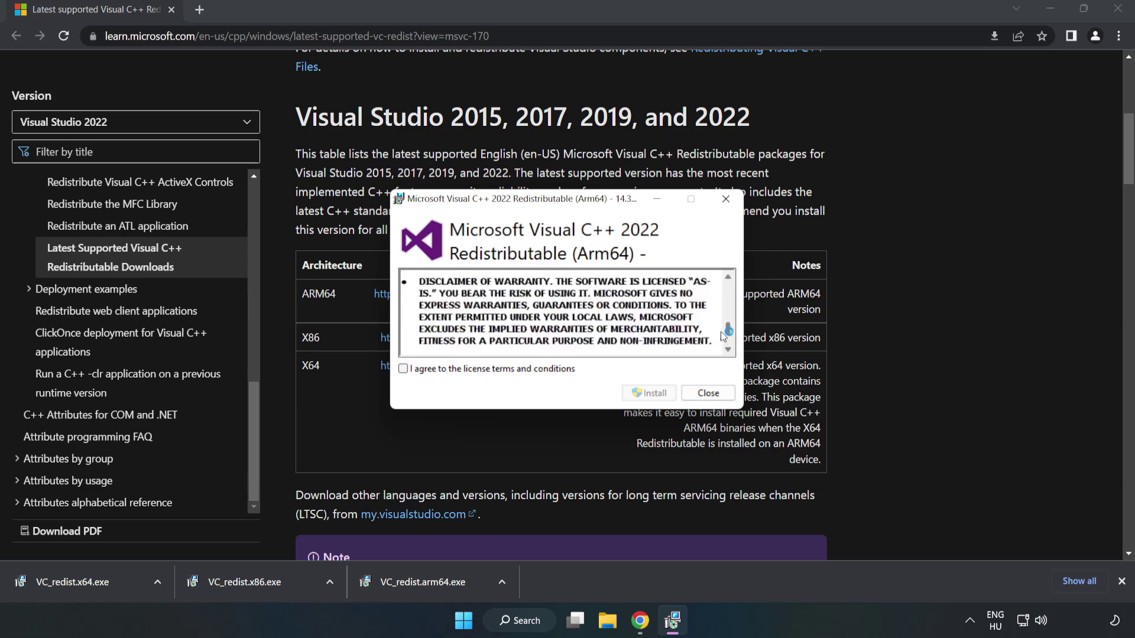
left_click(495, 370)
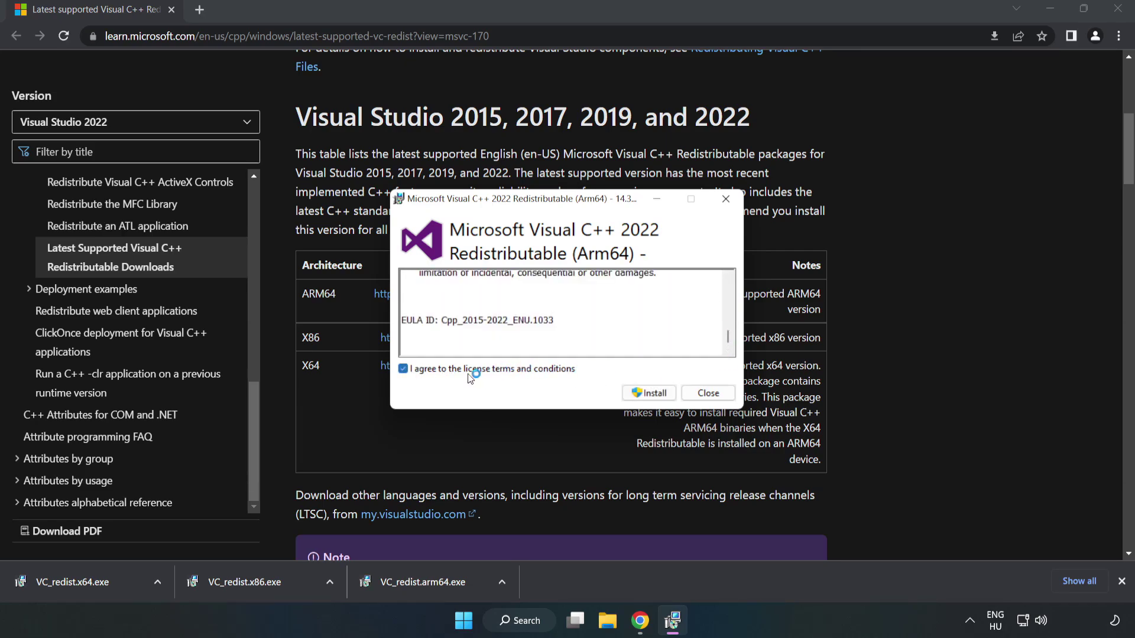
left_click(650, 394)
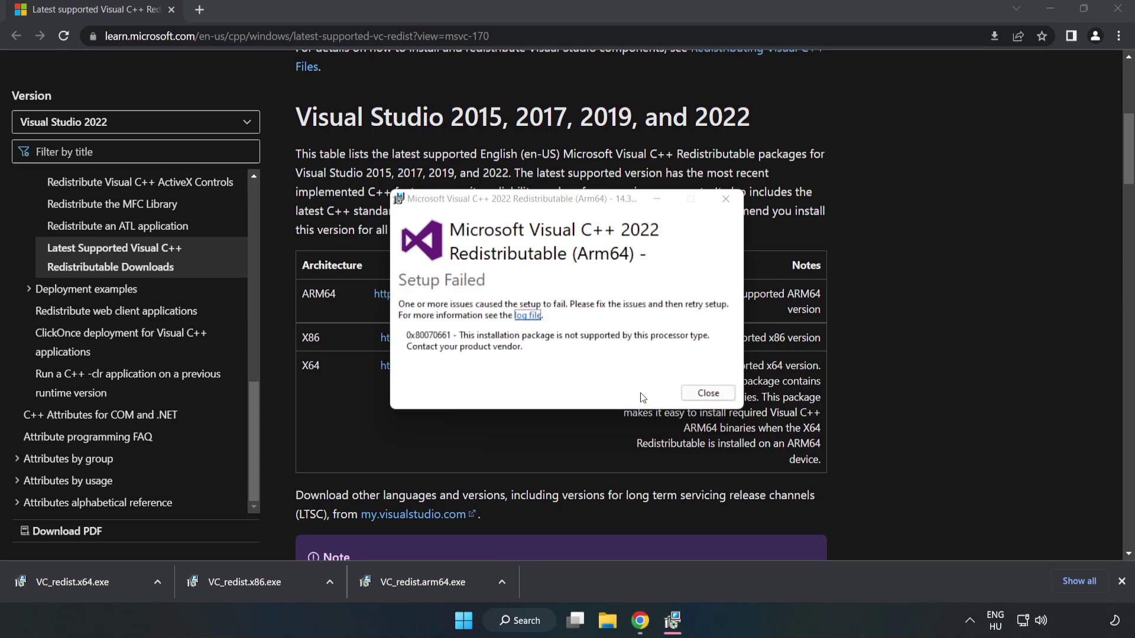
left_click(706, 396)
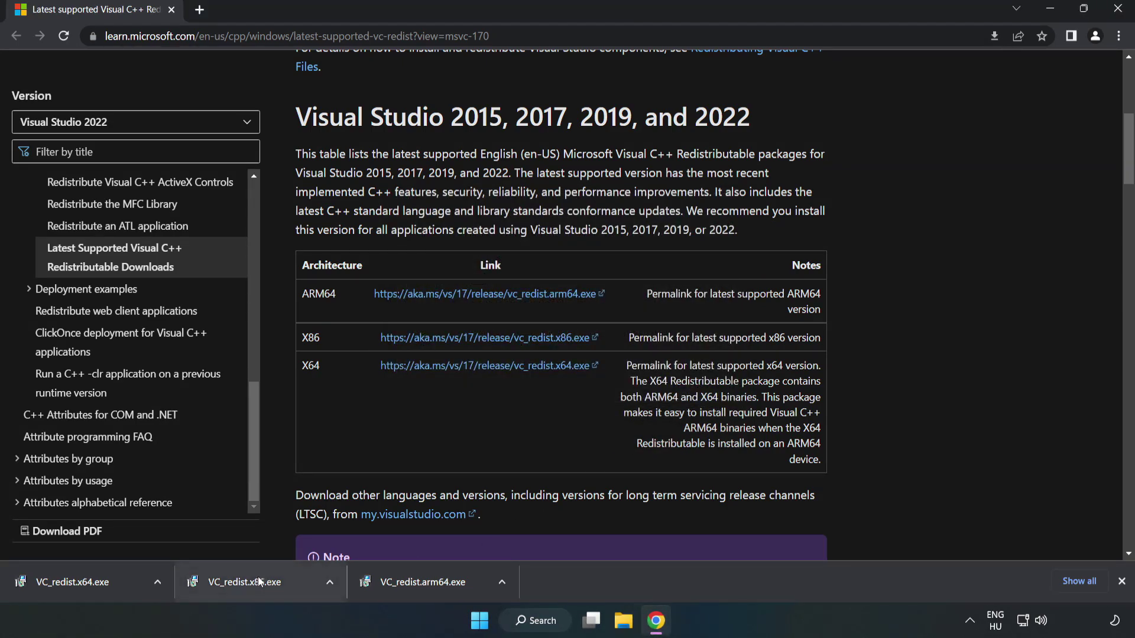
Install the x86 and x64 Visual C++ redistributables, closing each without restarting
left_click(260, 580)
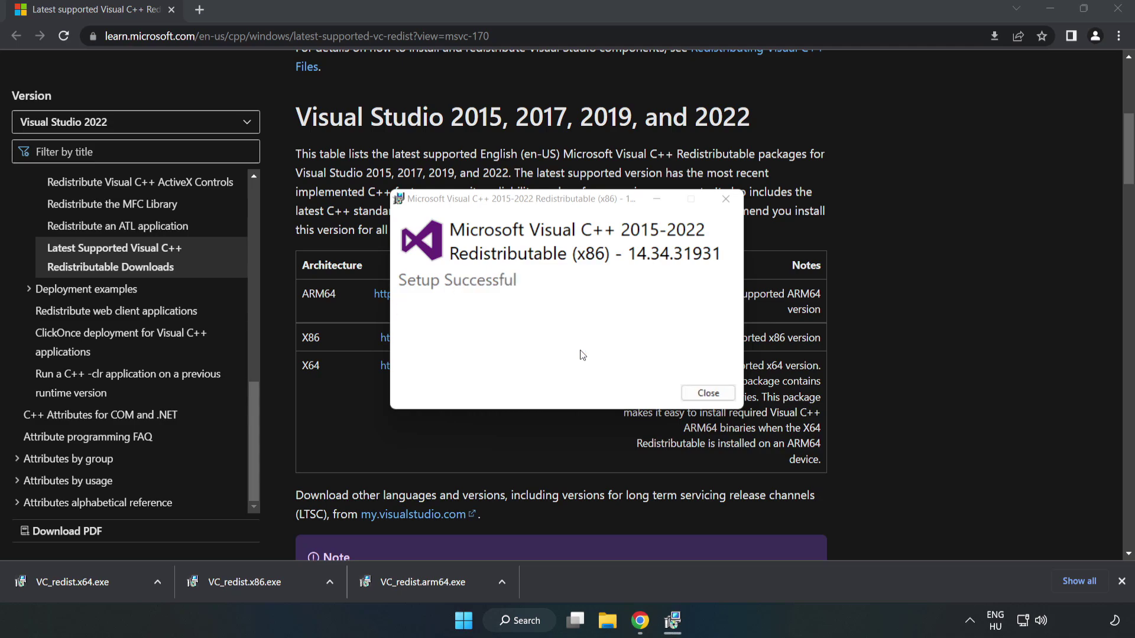
left_click(708, 393)
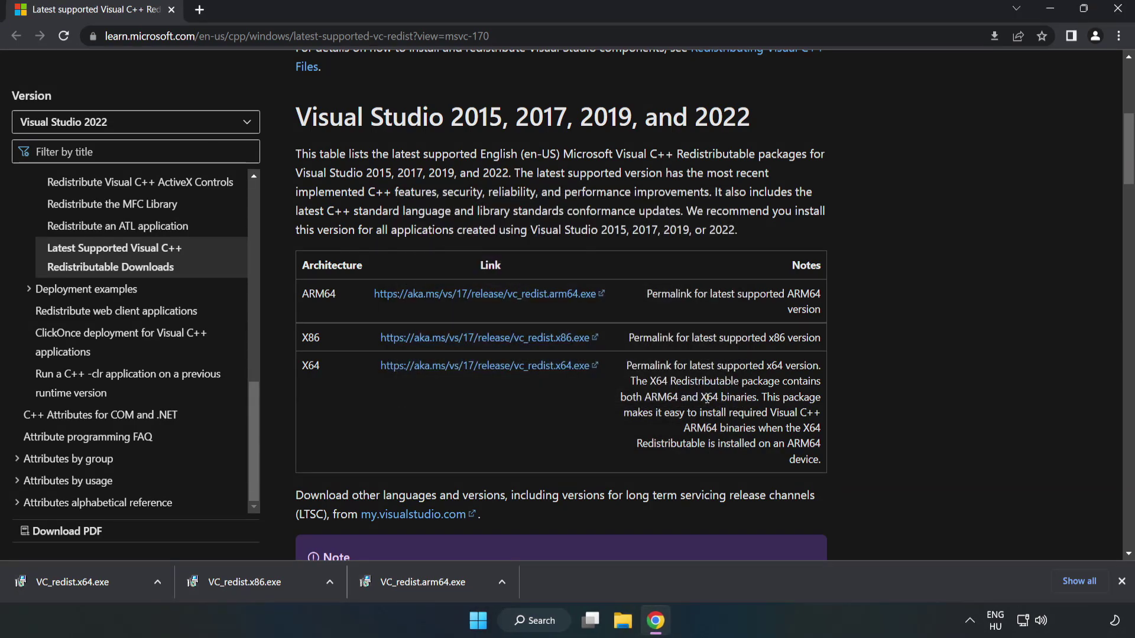
left_click(62, 582)
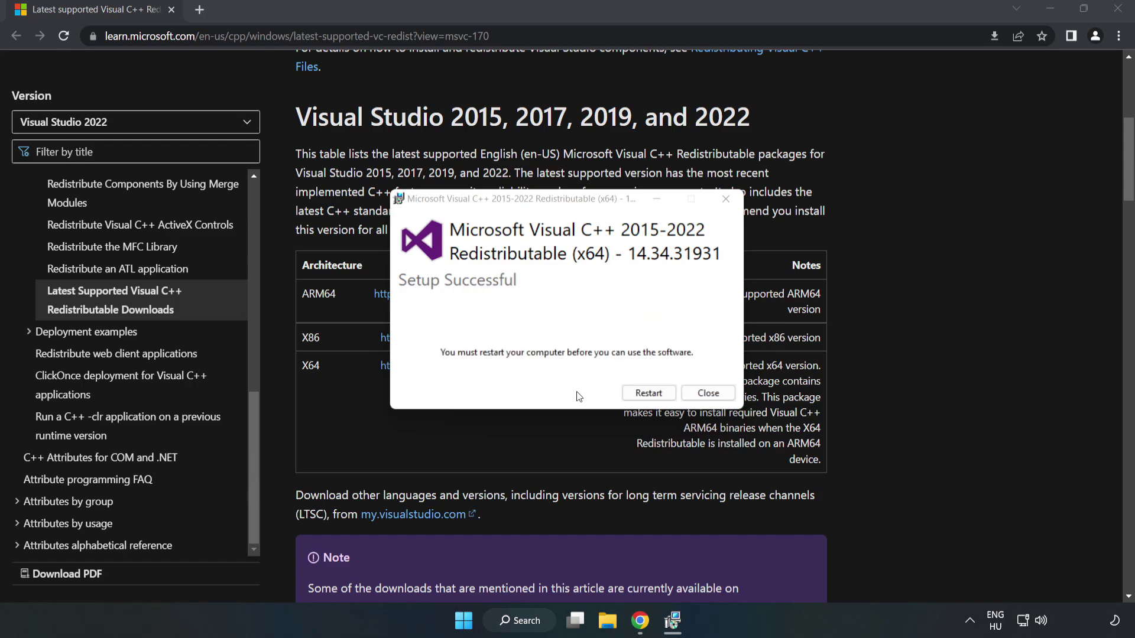
left_click(709, 394)
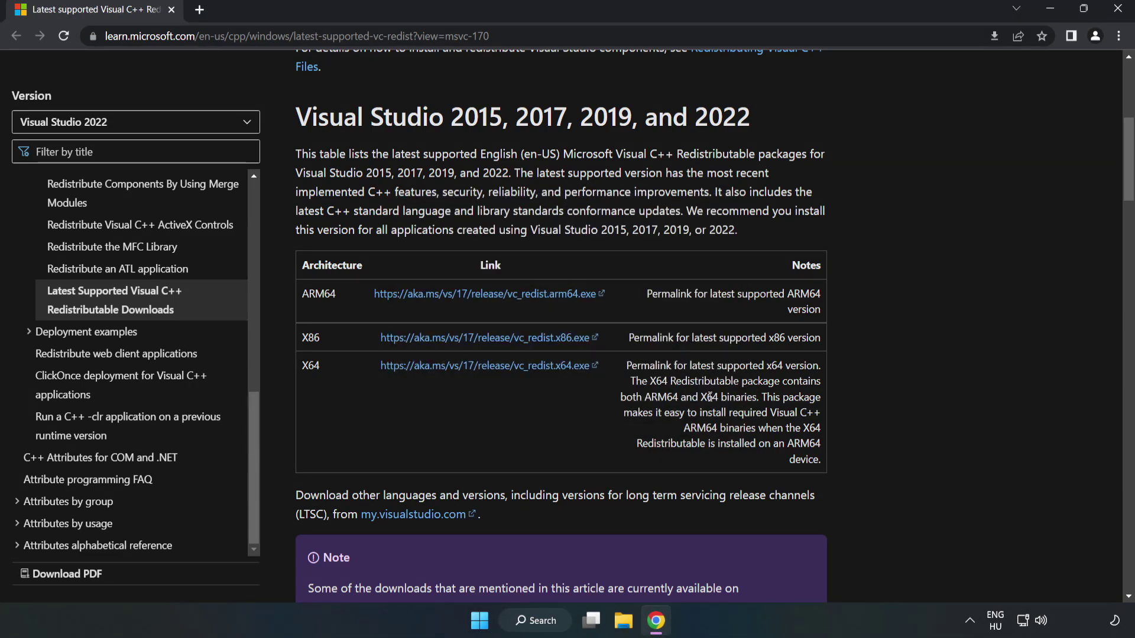
Close Chrome and show the Start menu's Sleep, Shut down and Restart options
left_click(1119, 13)
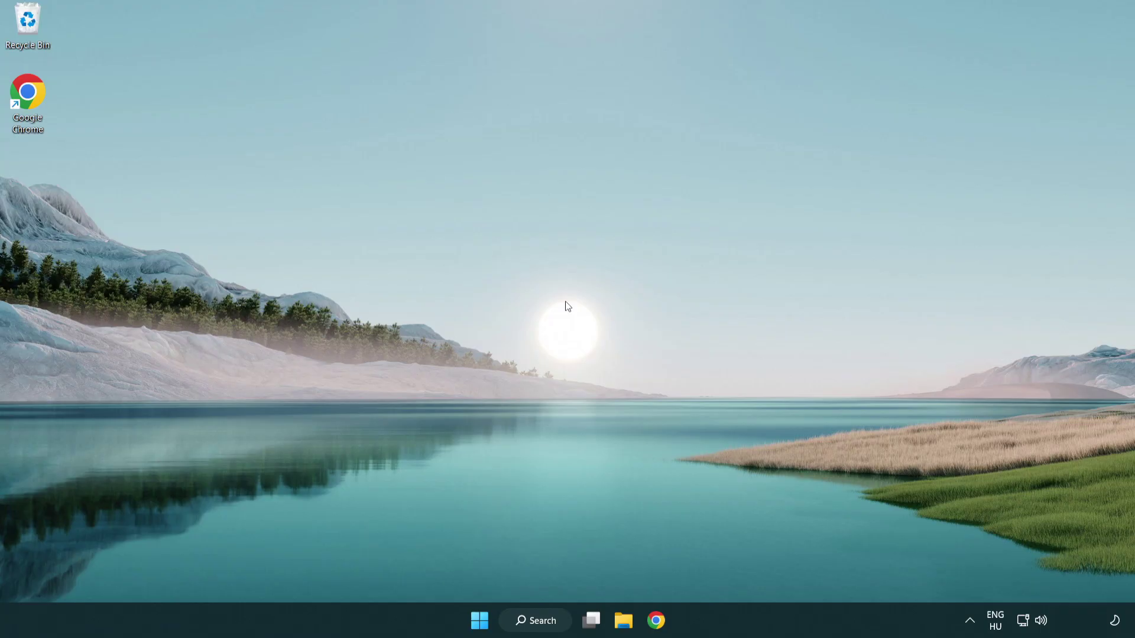
left_click(480, 619)
left_click(755, 573)
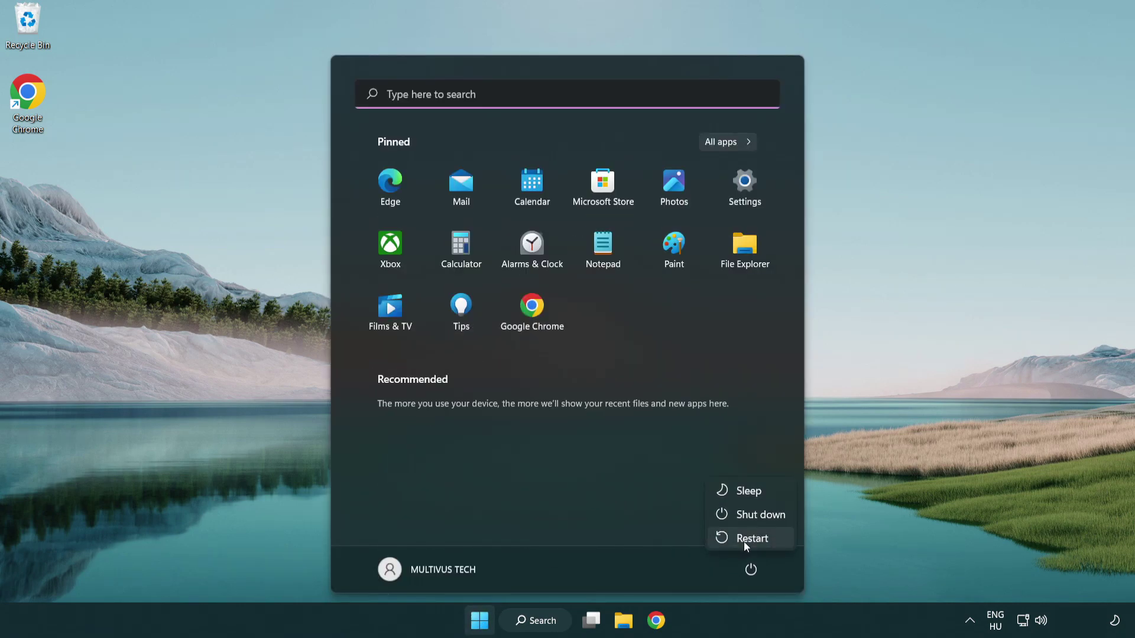